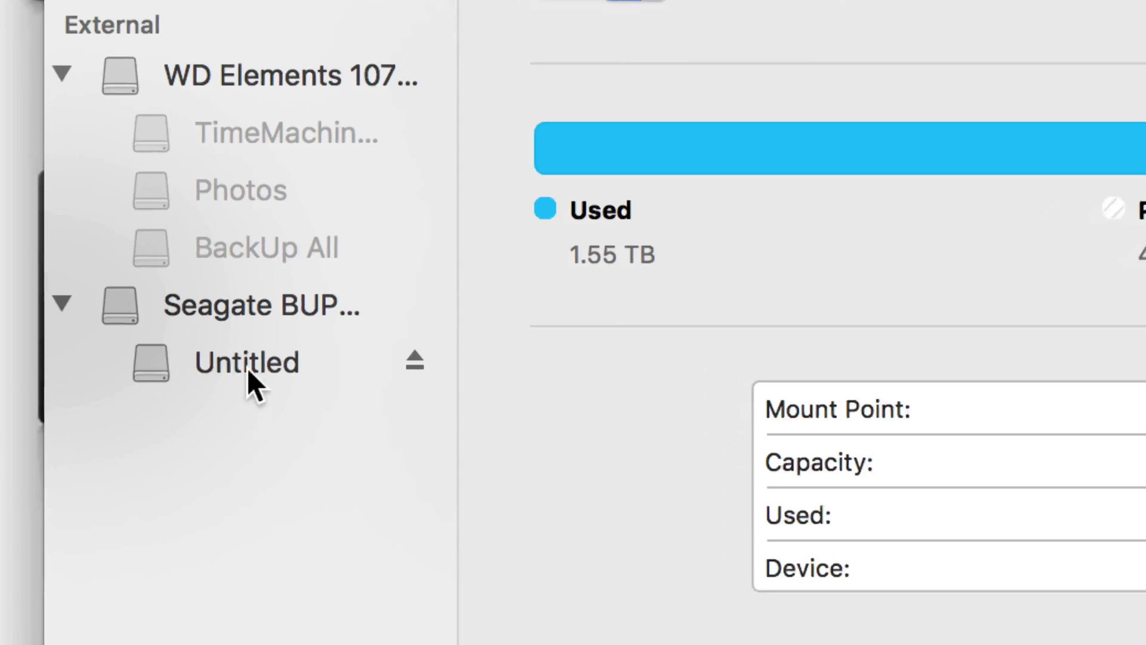
Select the external Seagate BUP Slim RD Media disk and open its erase settings.
{"action": "left_click", "coordinate": [278, 311]}
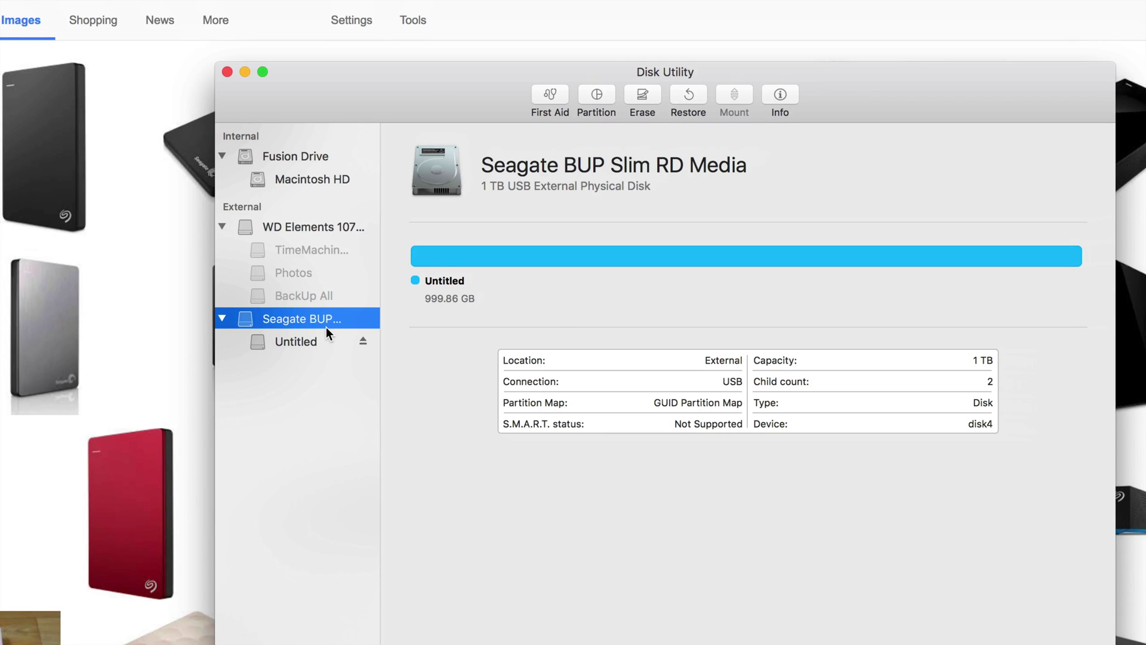
{"action": "left_click_drag", "start_coordinate": [459, 89], "coordinate": [357, 54]}
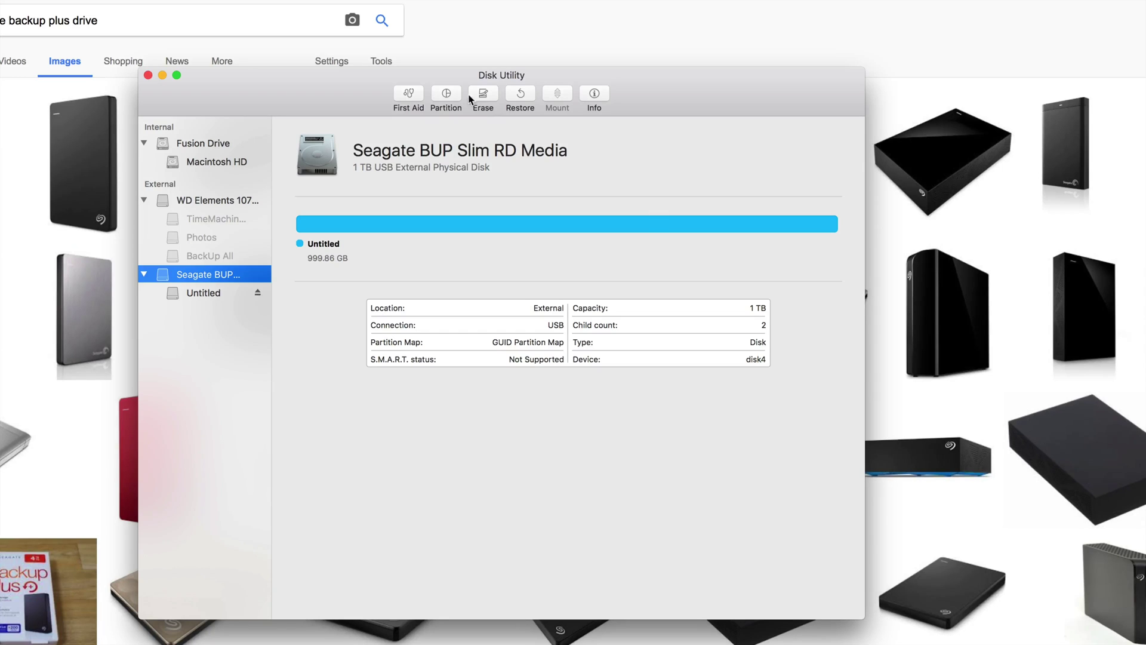
{"action": "left_click", "coordinate": [490, 110]}
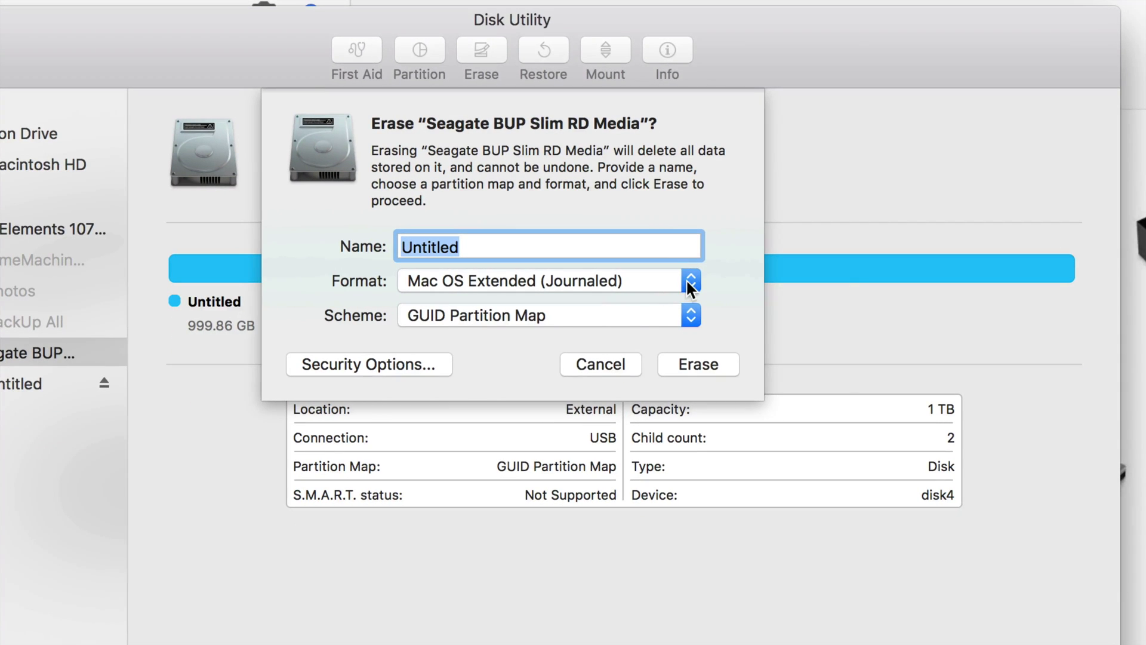
Choose Mac OS Extended (Journaled) as the erase format and GUID Partition Map as the scheme for the Seagate disk.
{"action": "left_click", "coordinate": [686, 284]}
{"action": "left_click", "coordinate": [631, 285]}
{"action": "left_click", "coordinate": [548, 310]}
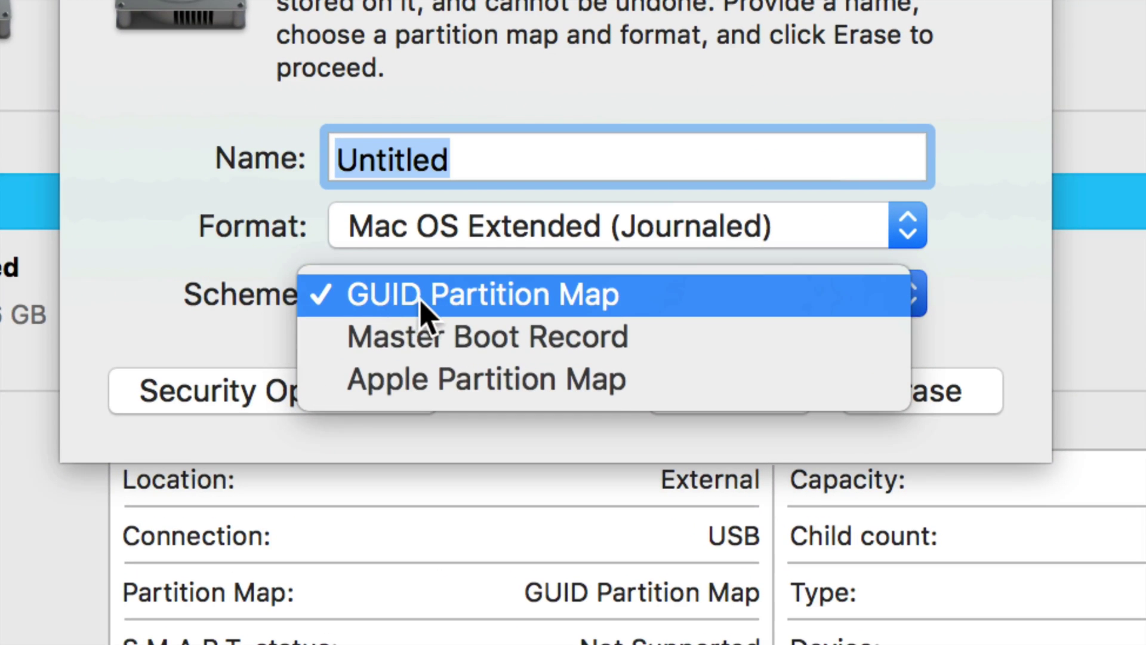
{"action": "left_click", "coordinate": [430, 303]}
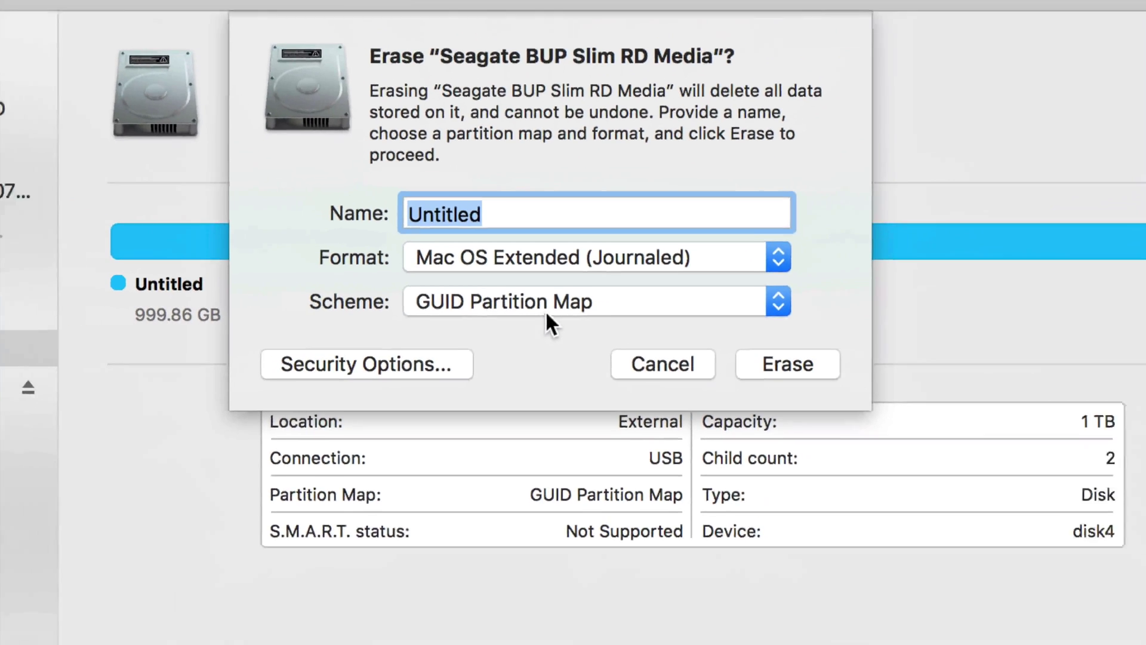
{"action": "left_click", "coordinate": [687, 304]}
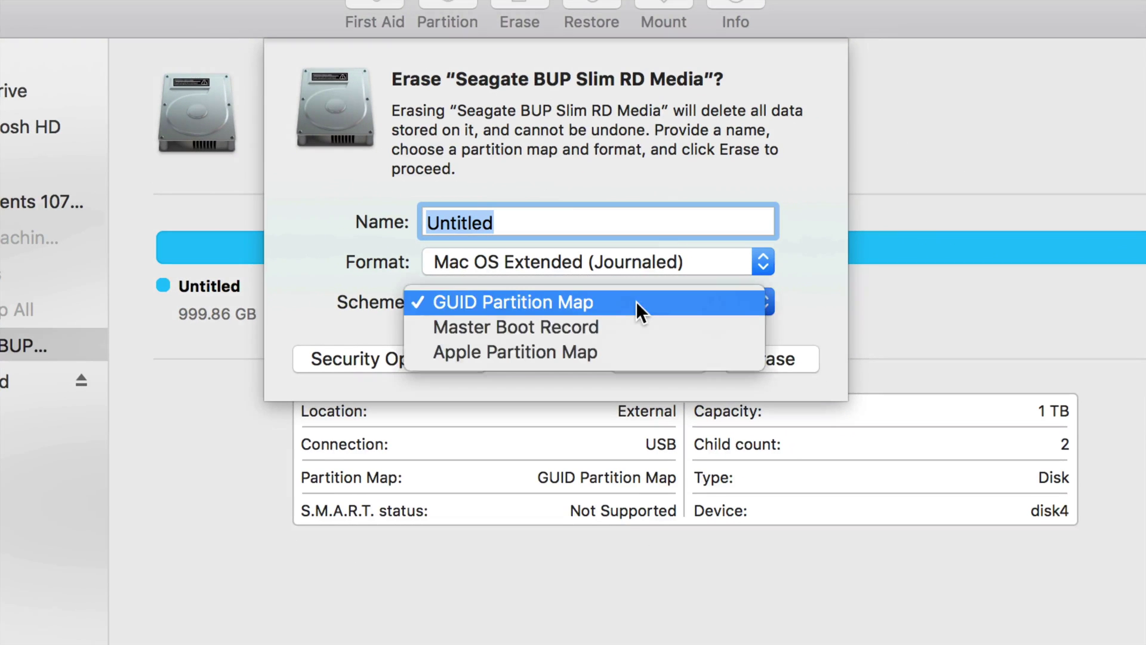
{"action": "left_click", "coordinate": [506, 302]}
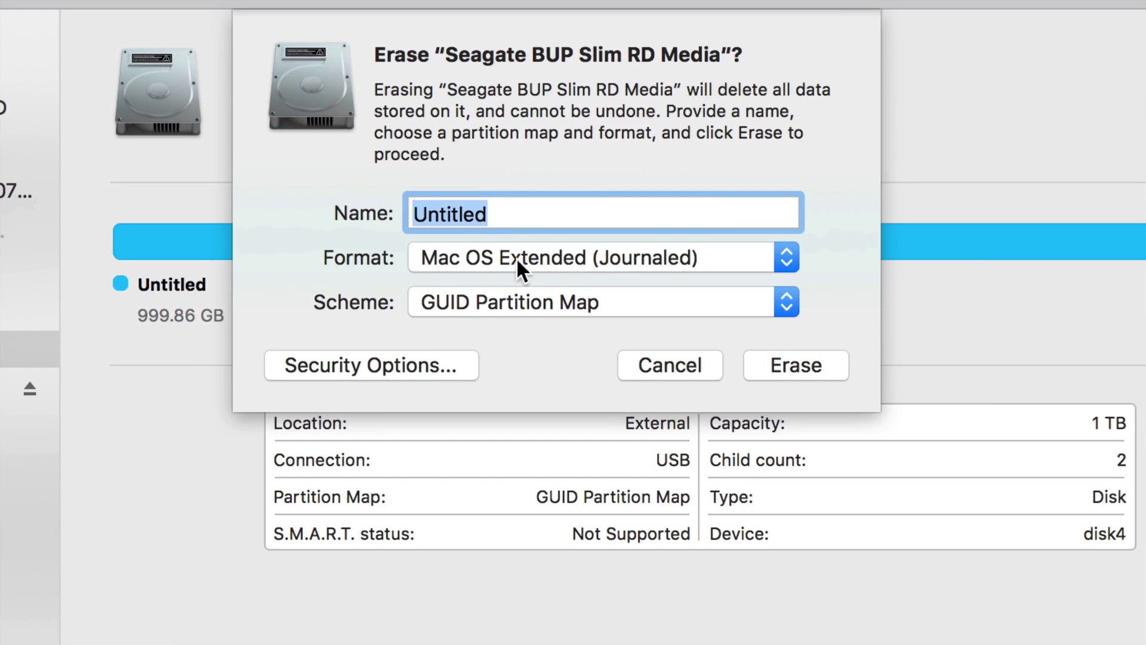
{"action": "left_click", "coordinate": [517, 257]}
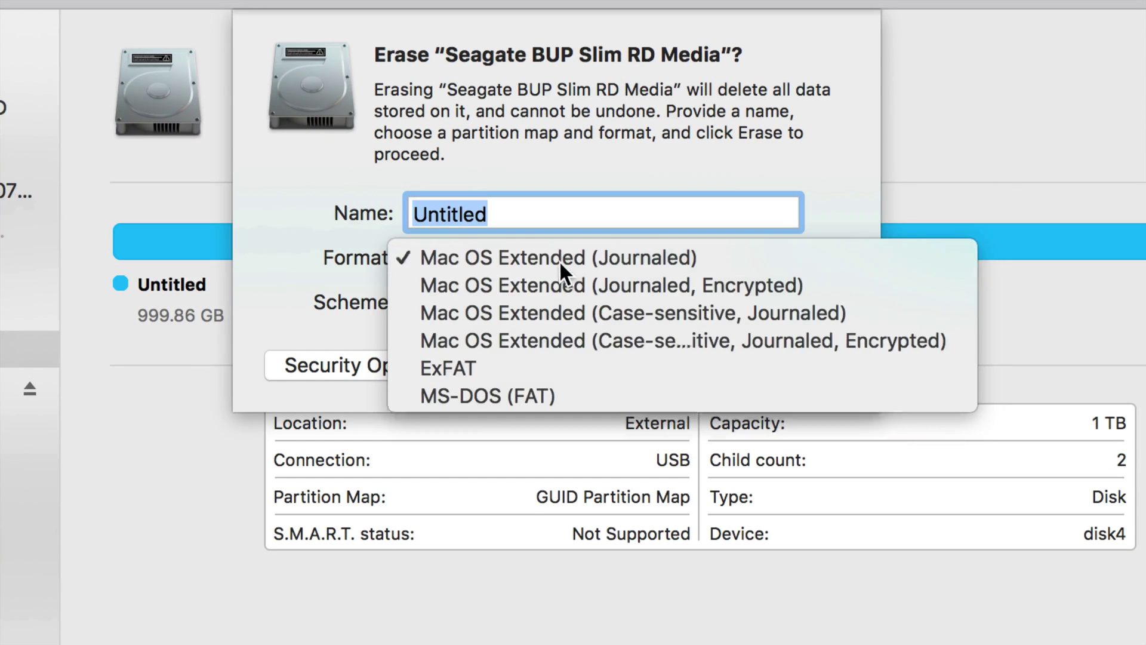
{"action": "left_click", "coordinate": [560, 261]}
{"action": "left_click", "coordinate": [511, 215]}
{"action": "left_click", "coordinate": [592, 256]}
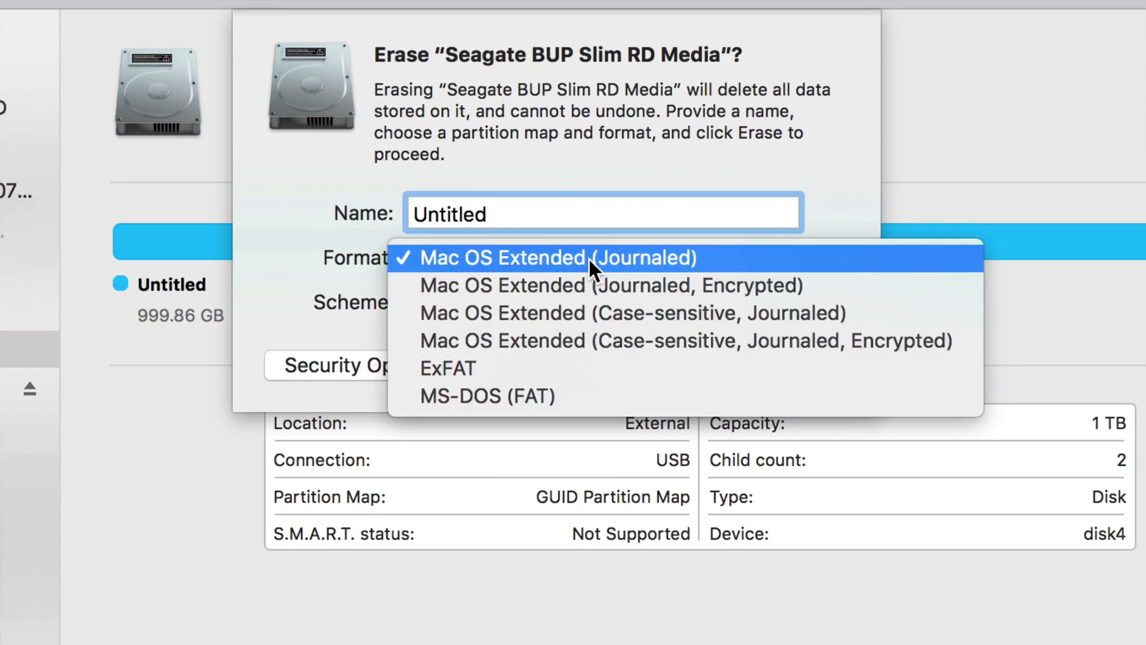
{"action": "left_click", "coordinate": [589, 257]}
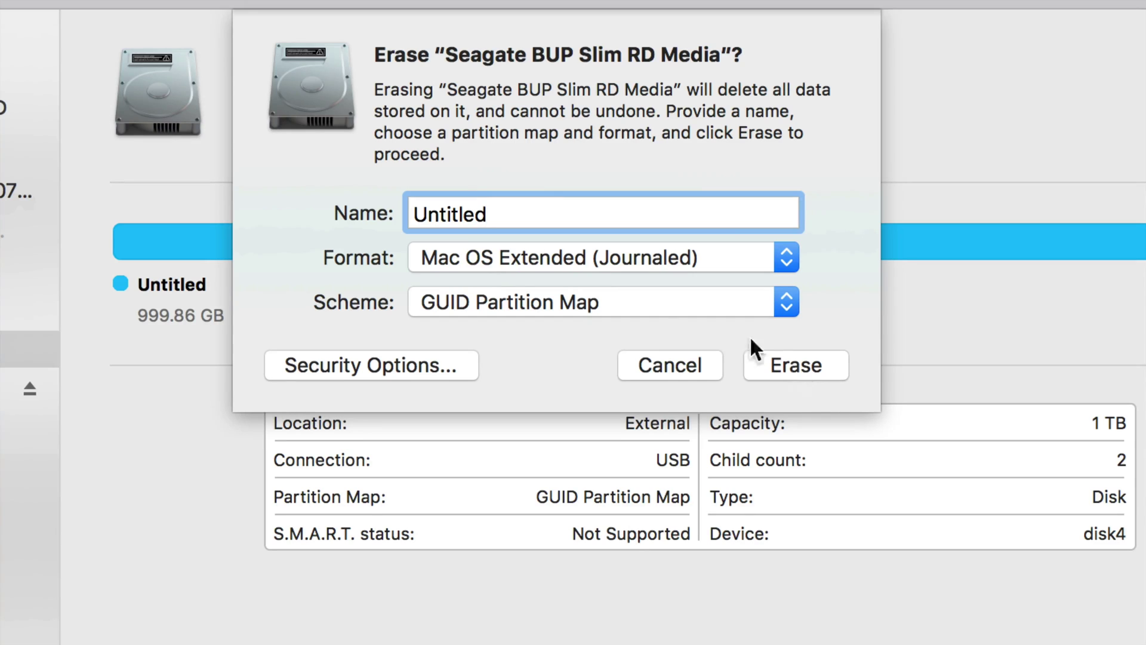
Change the erase format to ExFAT and keep GUID Partition Map as the scheme.
{"action": "left_click", "coordinate": [490, 263]}
{"action": "left_click", "coordinate": [485, 261]}
{"action": "left_click", "coordinate": [523, 260]}
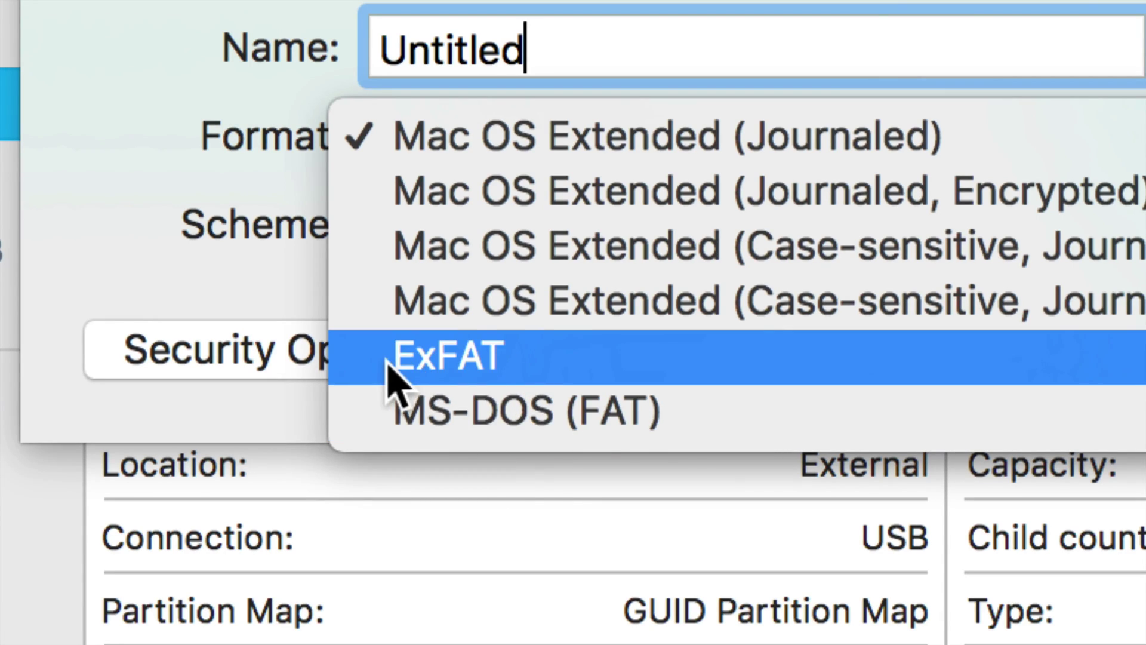
{"action": "left_click", "coordinate": [480, 361]}
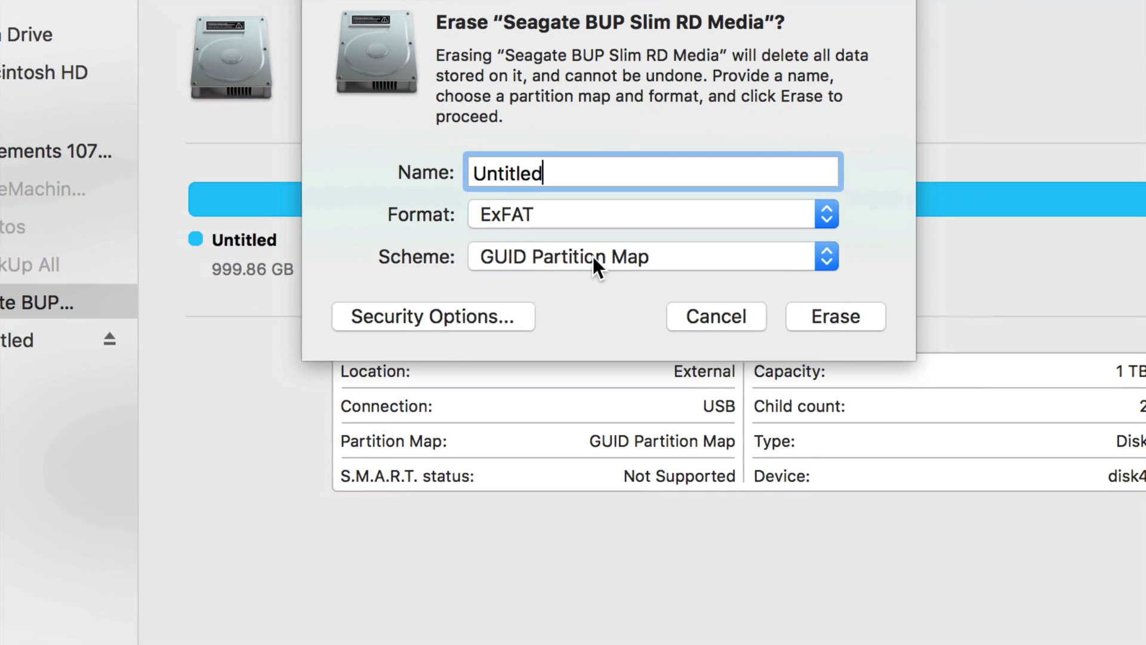
{"action": "left_click", "coordinate": [526, 245]}
{"action": "left_click", "coordinate": [575, 245]}
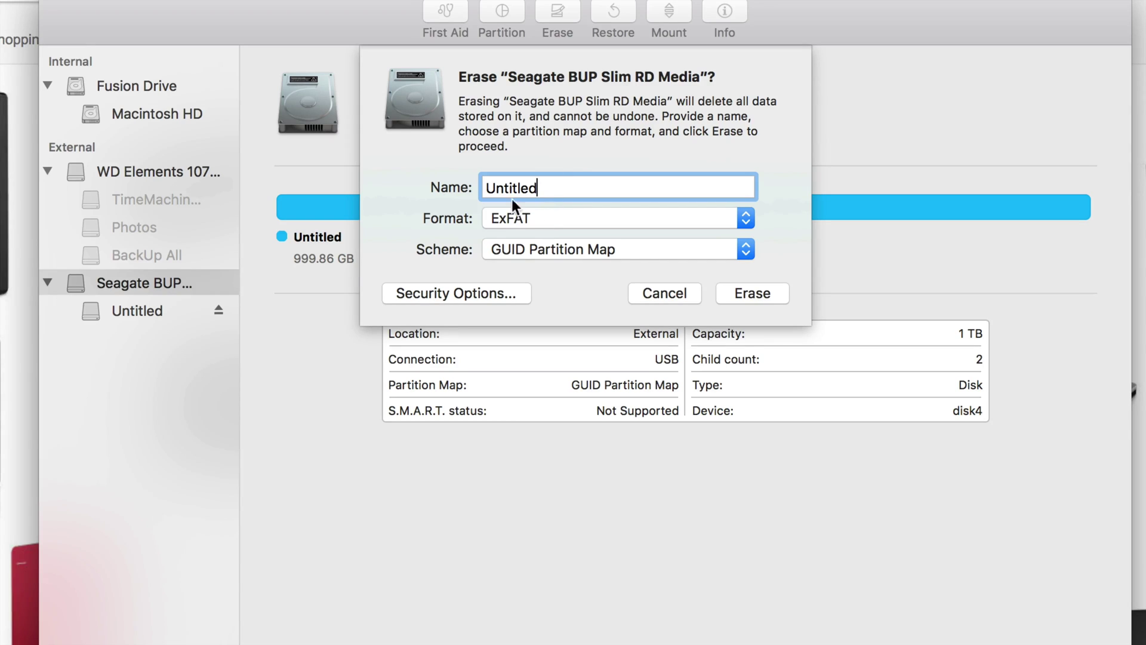
Try to erase the Seagate disk under the name Untitled, show the process details and dismiss the report.
{"action": "double_click", "coordinate": [549, 189]}
{"action": "left_click", "coordinate": [771, 294]}
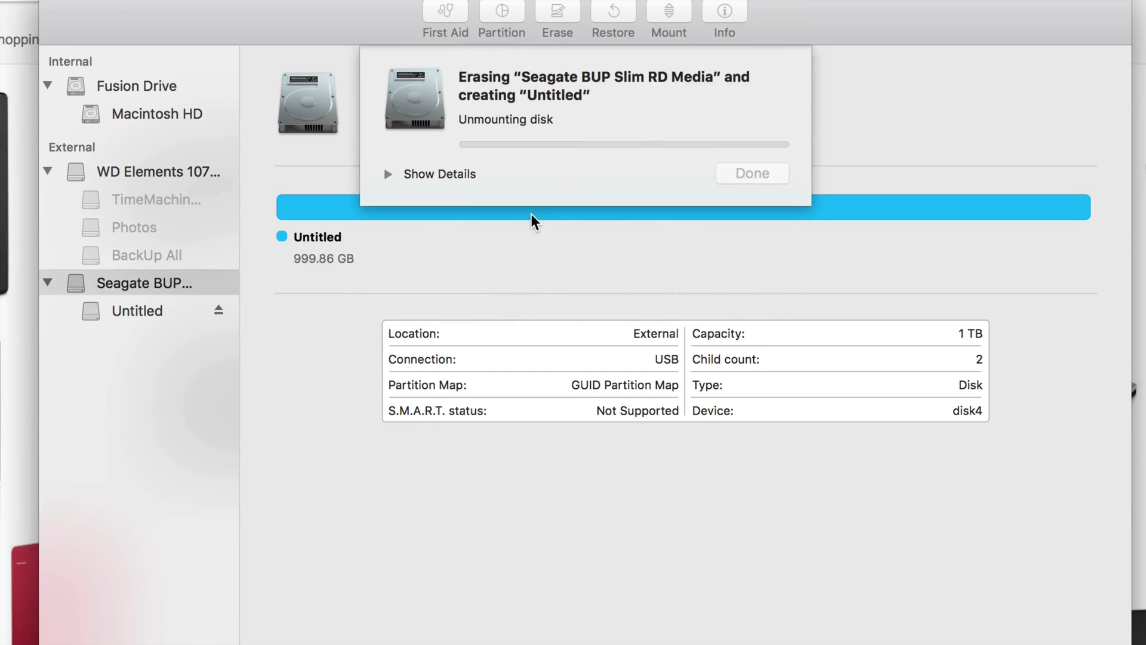
{"action": "left_click", "coordinate": [388, 174]}
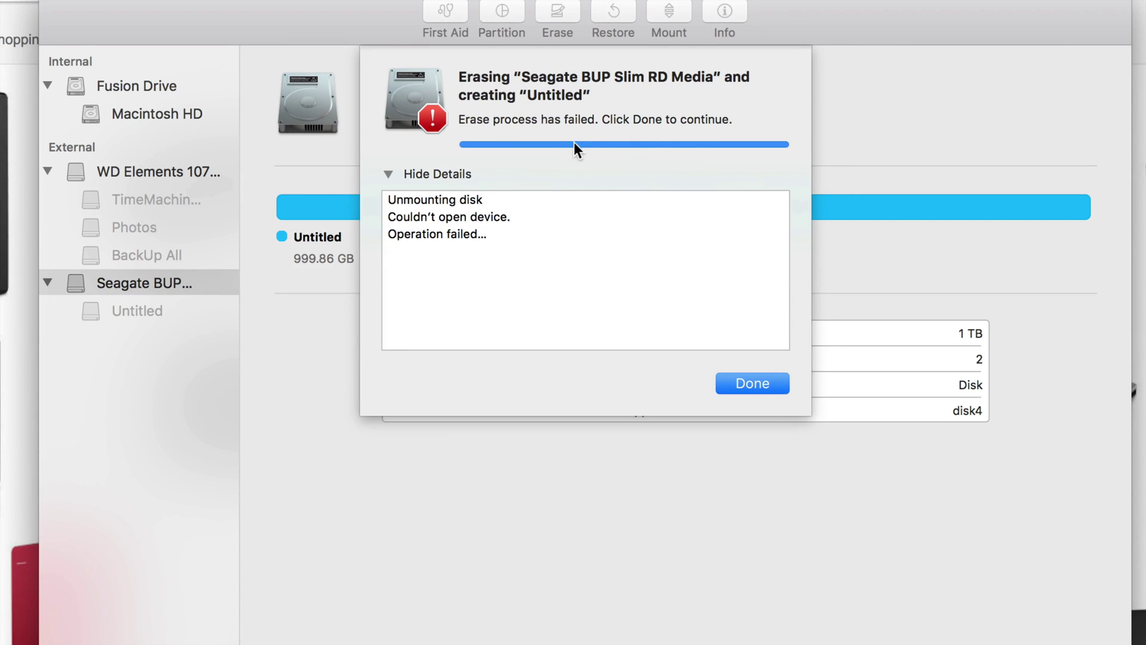
{"action": "left_click", "coordinate": [767, 388]}
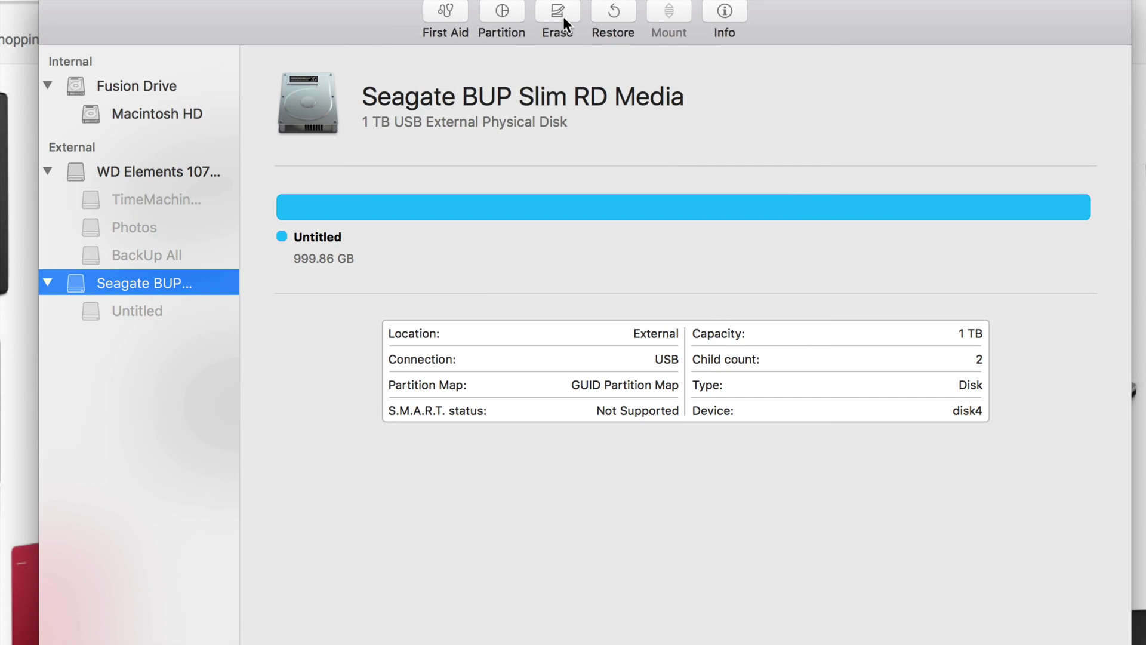
Reopen the Seagate disk's erase settings and choose the ExFAT format with the GUID Partition Map scheme.
{"action": "left_click", "coordinate": [564, 17]}
{"action": "left_click", "coordinate": [652, 218]}
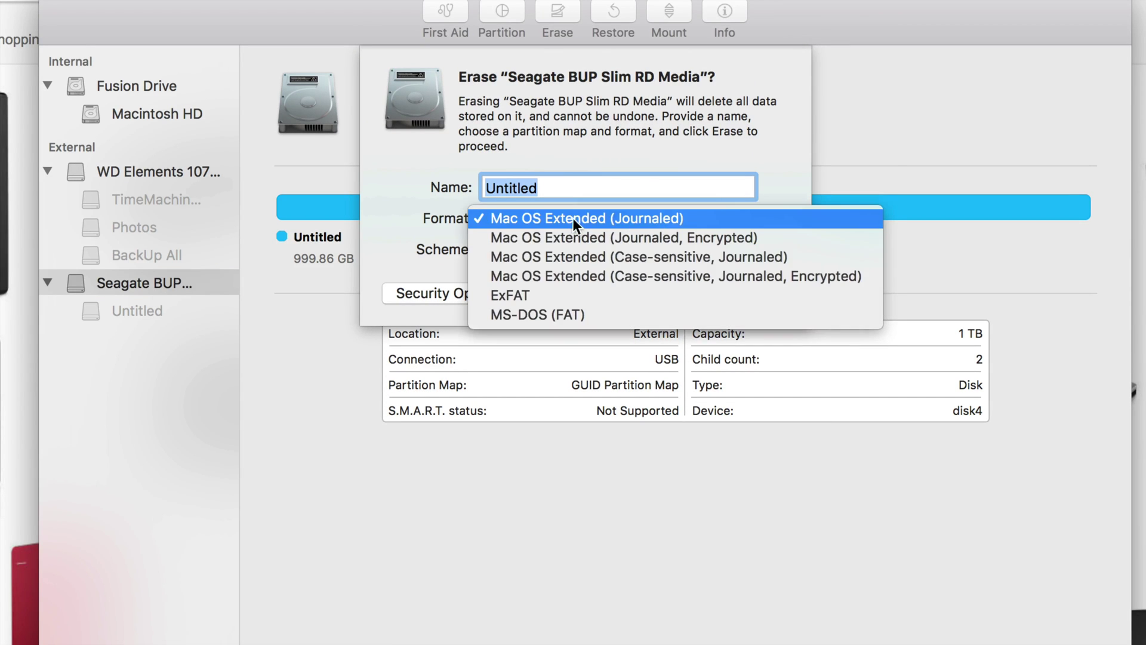
{"action": "left_click", "coordinate": [553, 218]}
{"action": "left_click", "coordinate": [586, 216]}
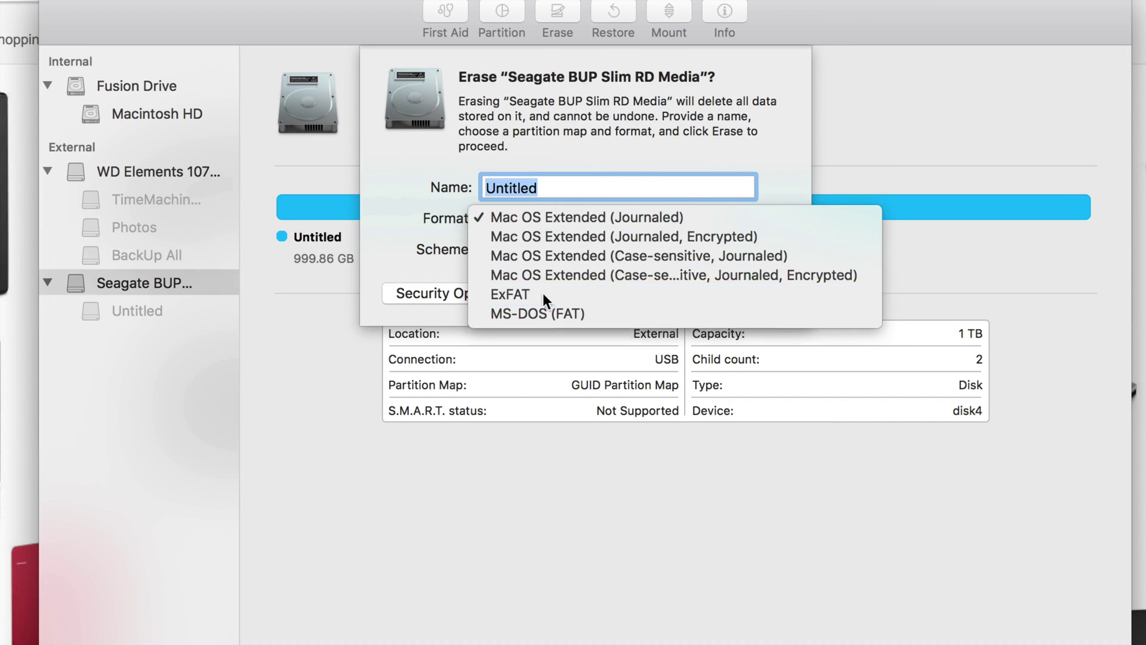
{"action": "left_click", "coordinate": [543, 294]}
{"action": "left_click", "coordinate": [574, 251]}
{"action": "left_click", "coordinate": [568, 251]}
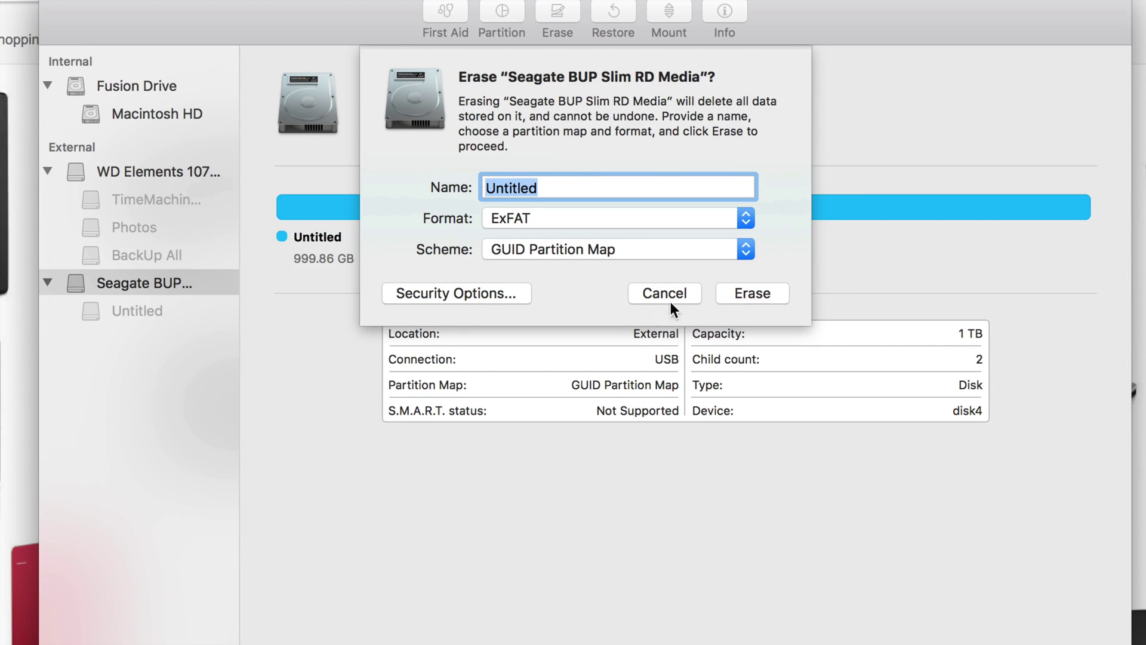
Erase the Seagate disk with these settings, review the process details and close the report.
{"action": "left_click", "coordinate": [751, 293]}
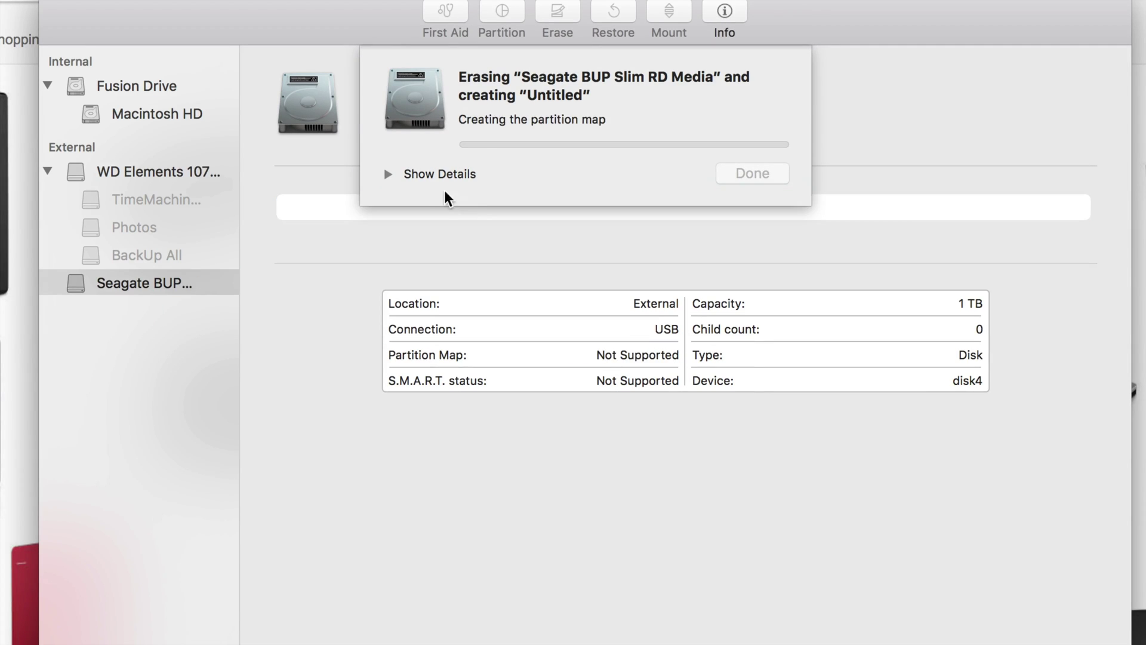
{"action": "left_click", "coordinate": [389, 174]}
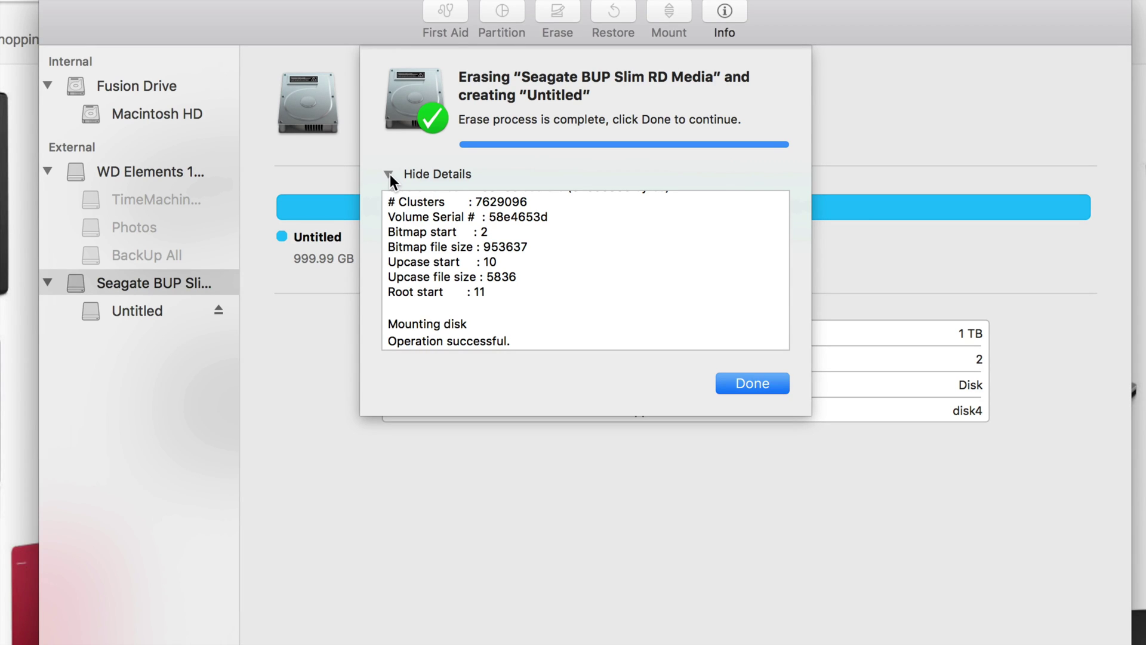
{"action": "scroll", "coordinate": [508, 250], "scroll_direction": "up", "scroll_amount": 10}
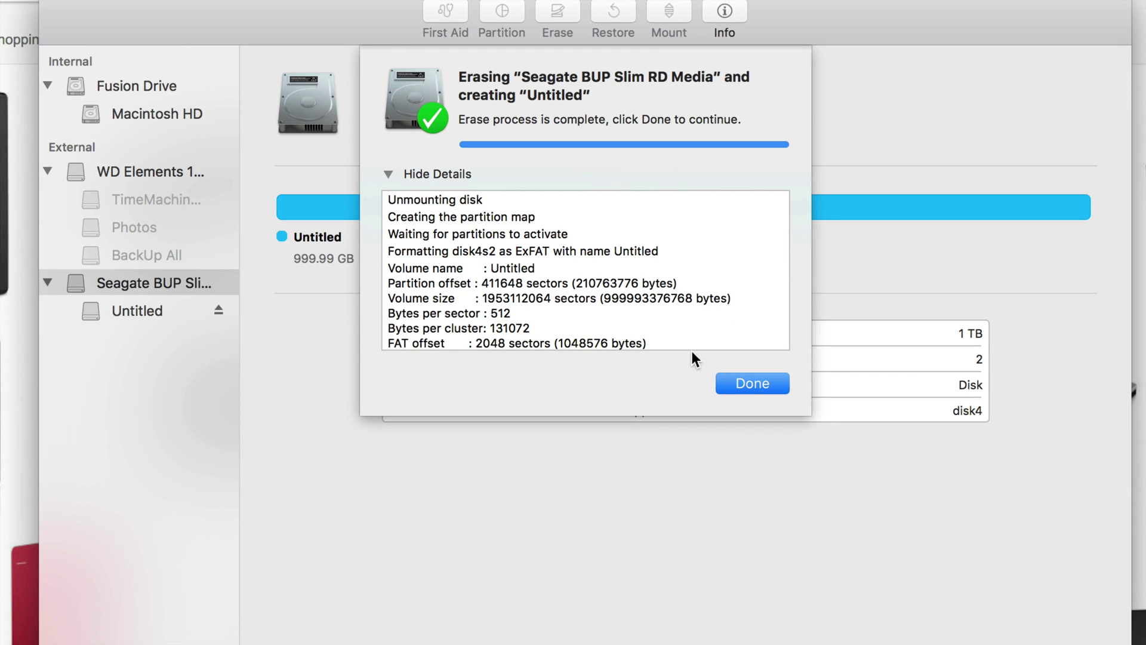
{"action": "left_click", "coordinate": [747, 384]}
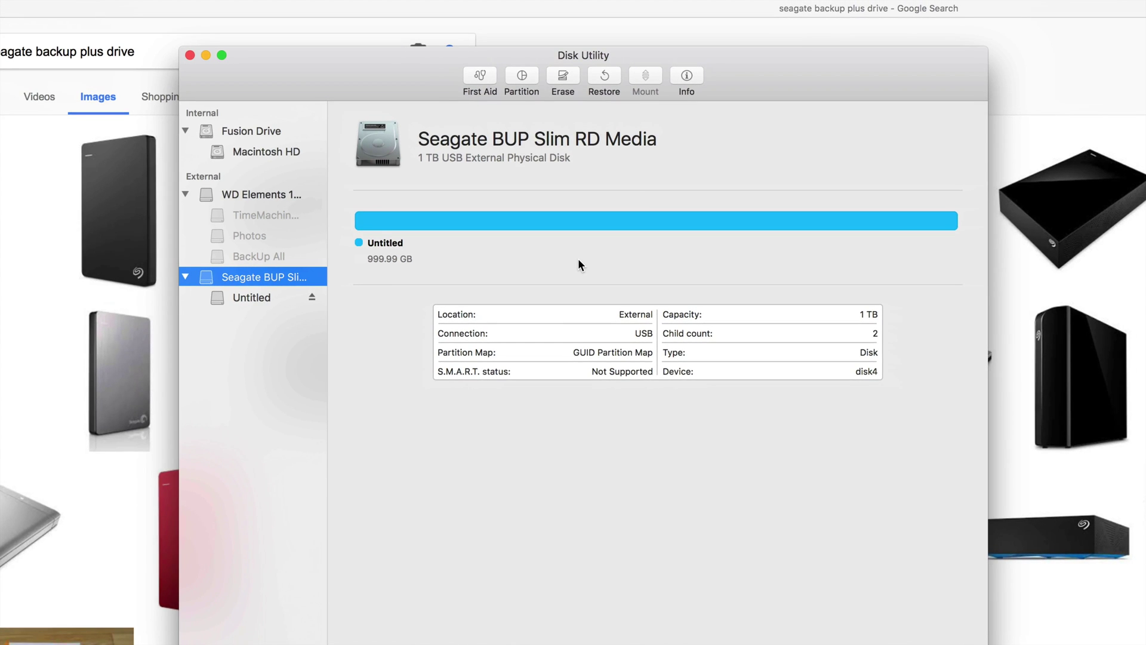
Open the Untitled drive from the desktop, enlarge its window and copy the "Update ios 103 iphone i...pod.m4v" video onto it.
{"action": "left_click_drag", "start_coordinate": [760, 91], "coordinate": [743, 70]}
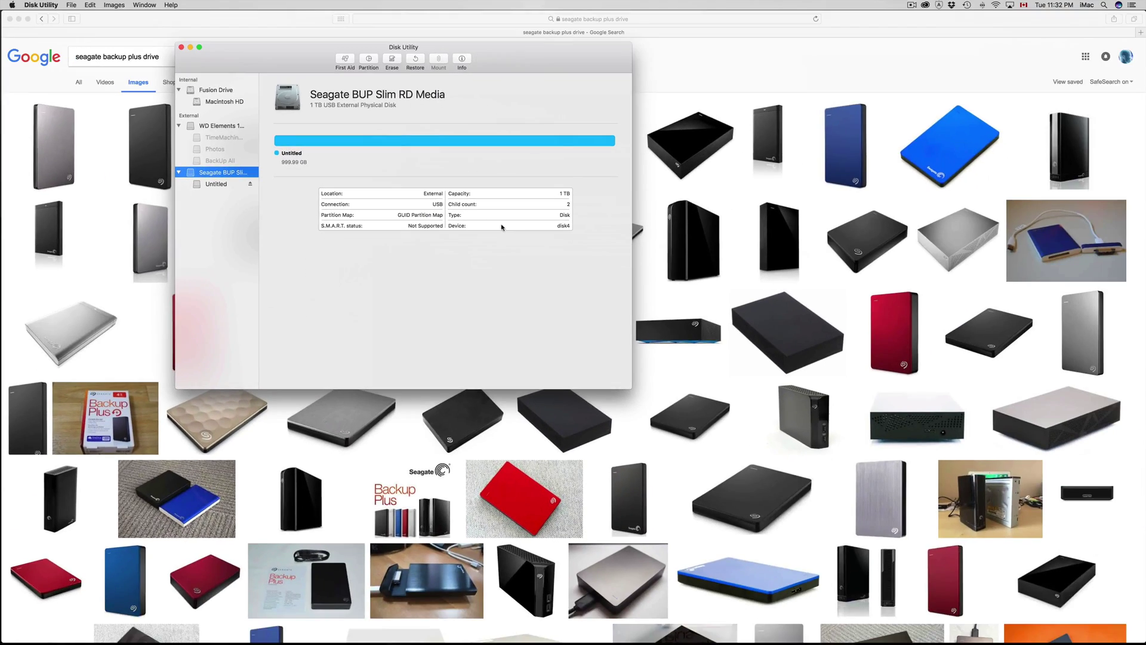
{"action": "key", "text": "F11"}
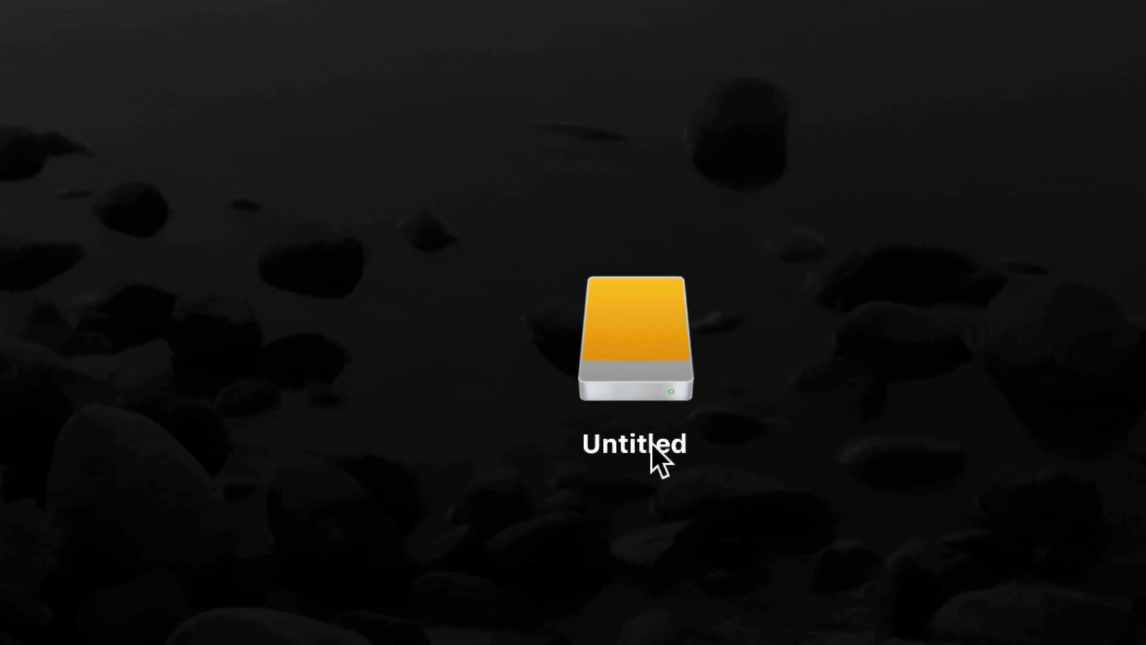
{"action": "left_click", "coordinate": [628, 380]}
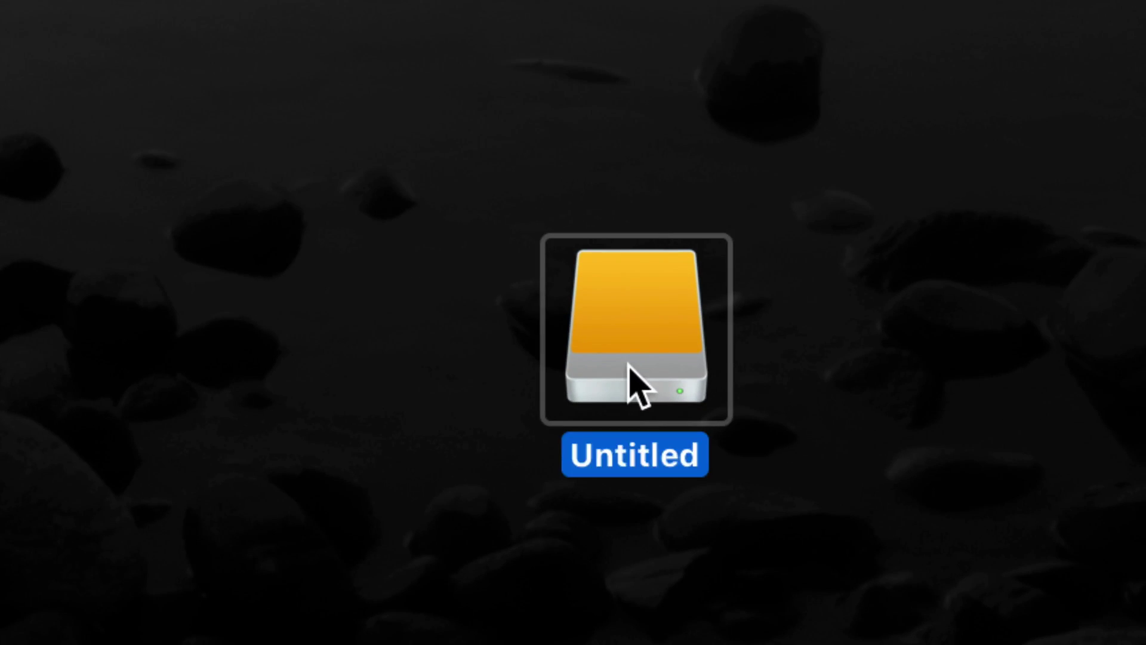
{"action": "double_click", "coordinate": [628, 380]}
{"action": "left_click_drag", "start_coordinate": [488, 146], "coordinate": [201, 45]}
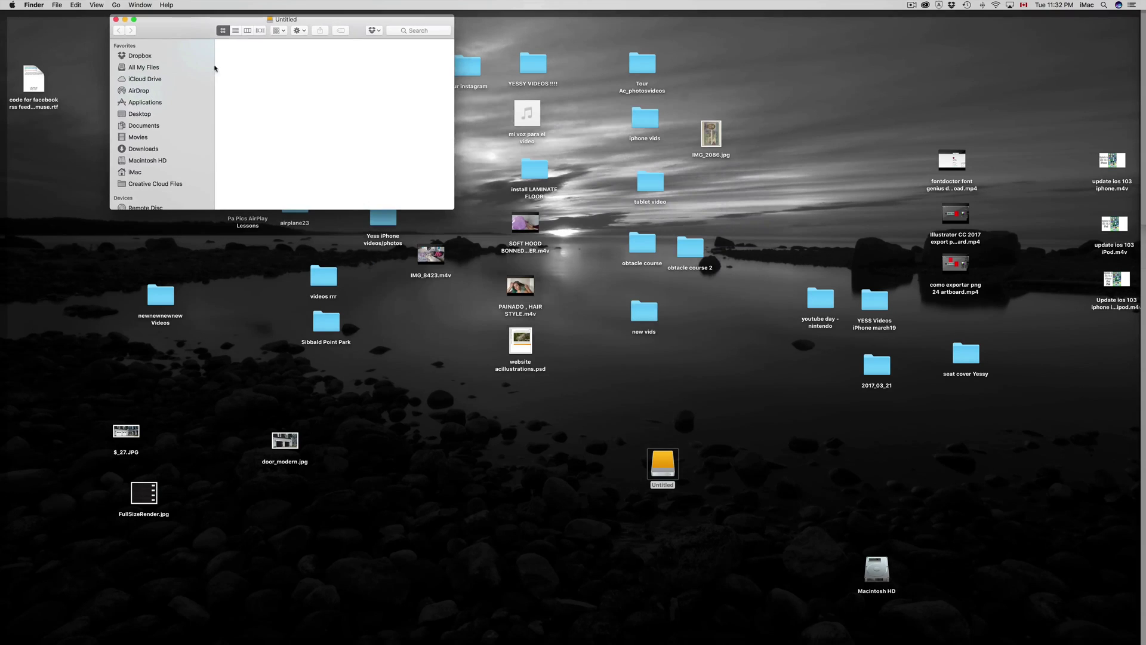
{"action": "left_click_drag", "start_coordinate": [453, 209], "coordinate": [1015, 609]}
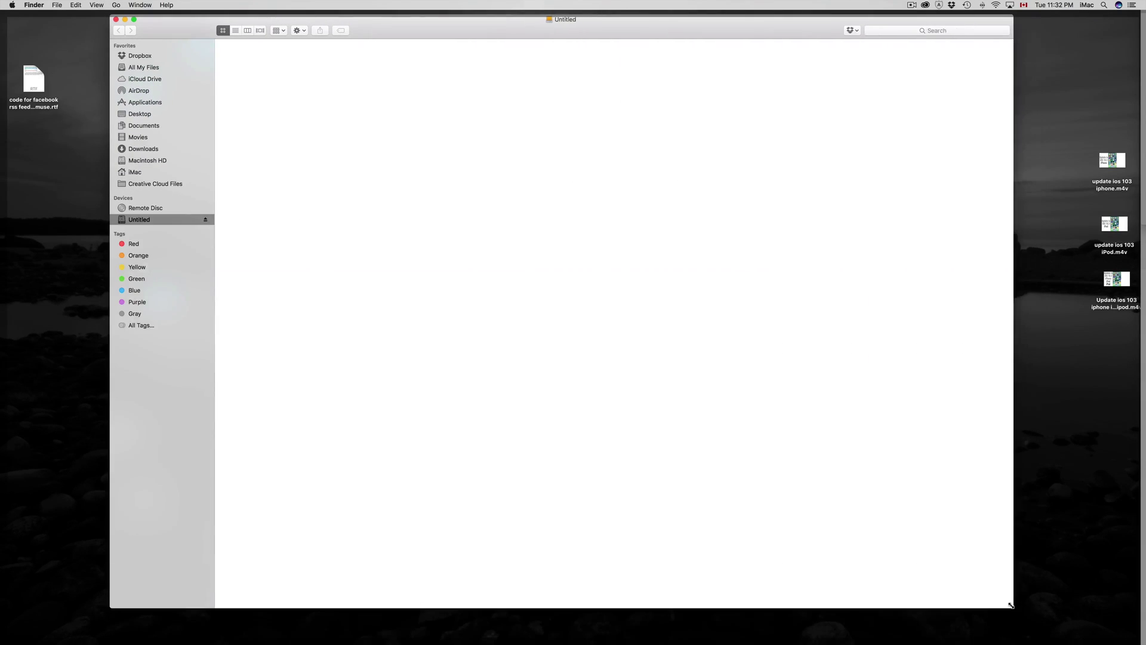
{"action": "left_click_drag", "start_coordinate": [1115, 279], "coordinate": [358, 101]}
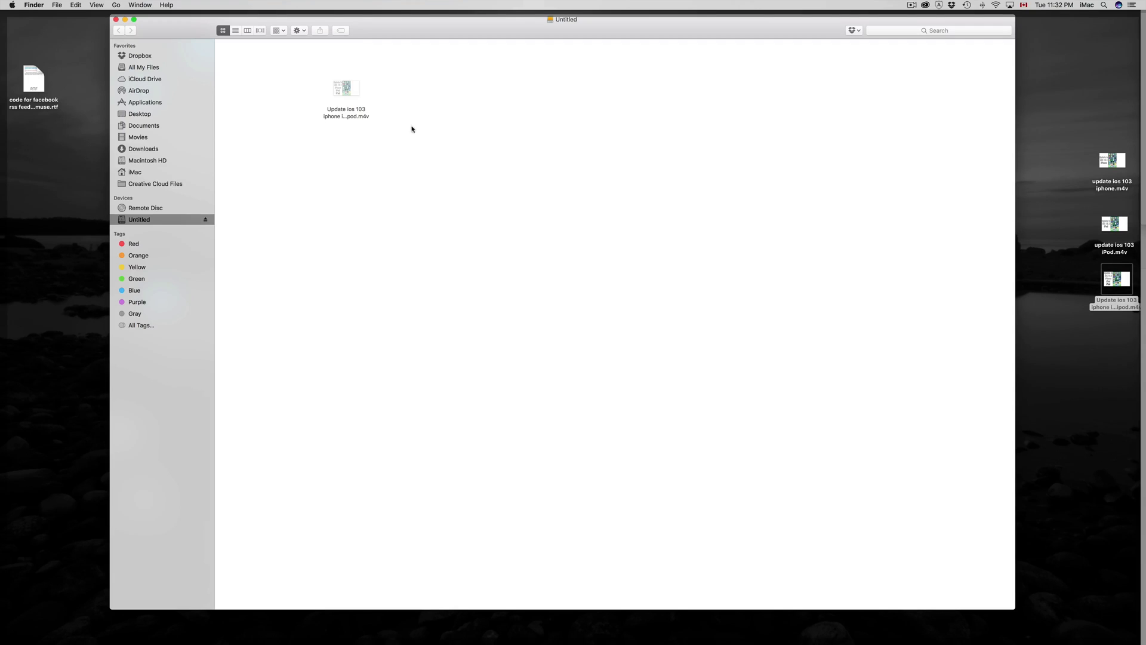
Delete the copied video from the Untitled drive, empty the Trash and close the drive's window.
{"action": "left_click", "coordinate": [354, 95]}
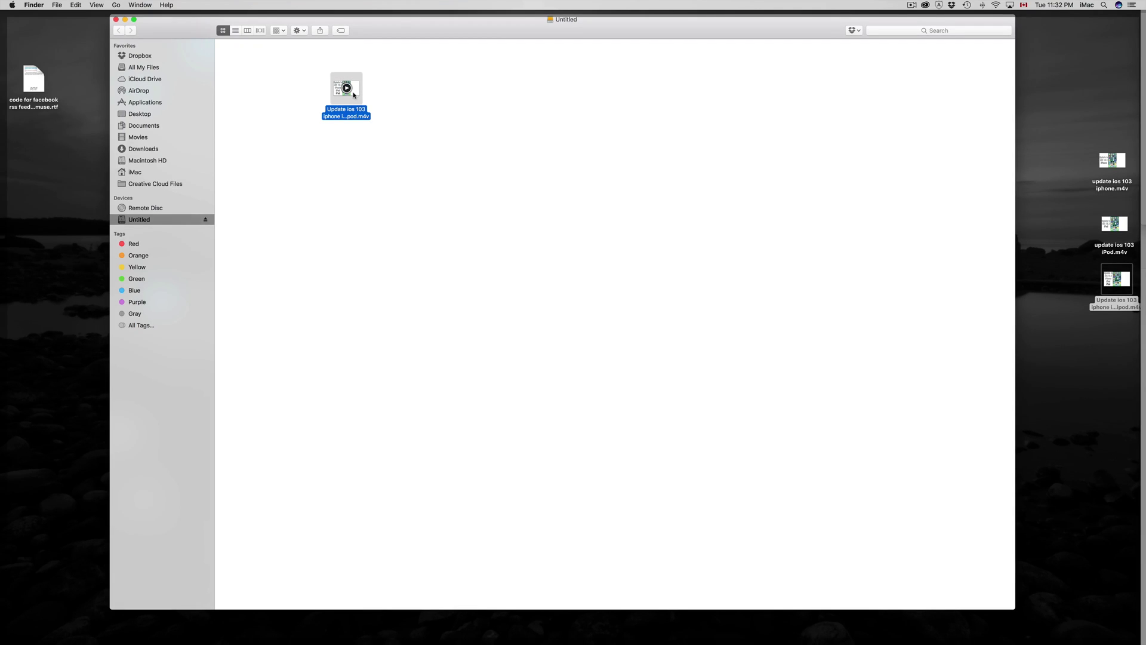
{"action": "key", "text": "super+BackSpace"}
{"action": "left_click_drag", "start_coordinate": [441, 30], "coordinate": [401, 40]}
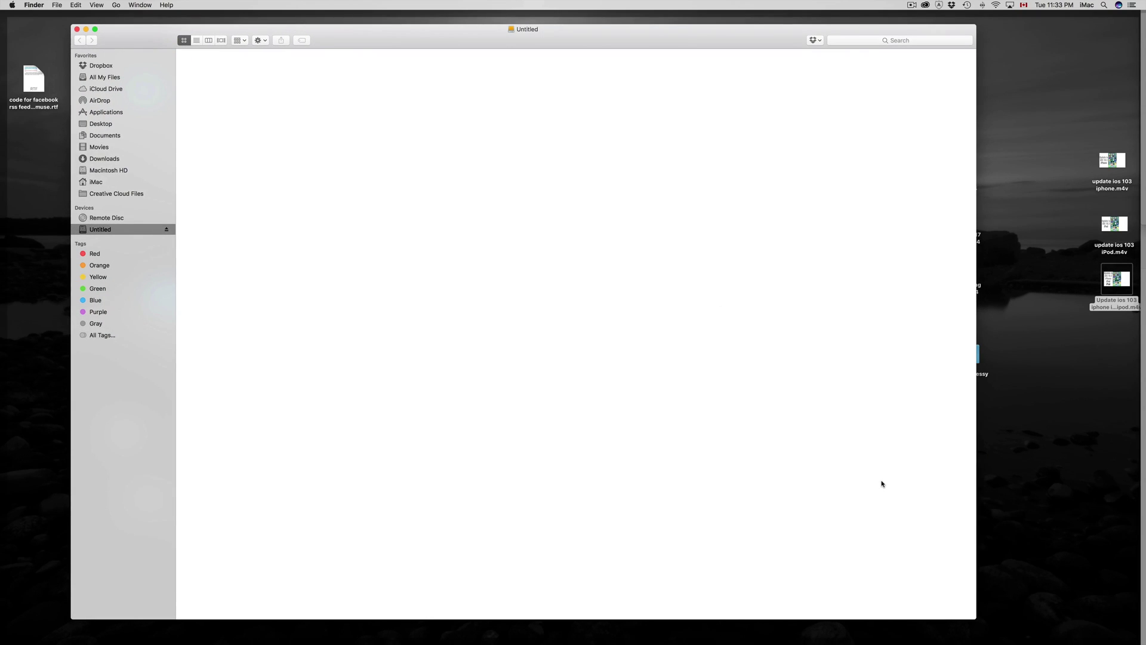
{"action": "mouse_move", "coordinate": [1022, 643]}
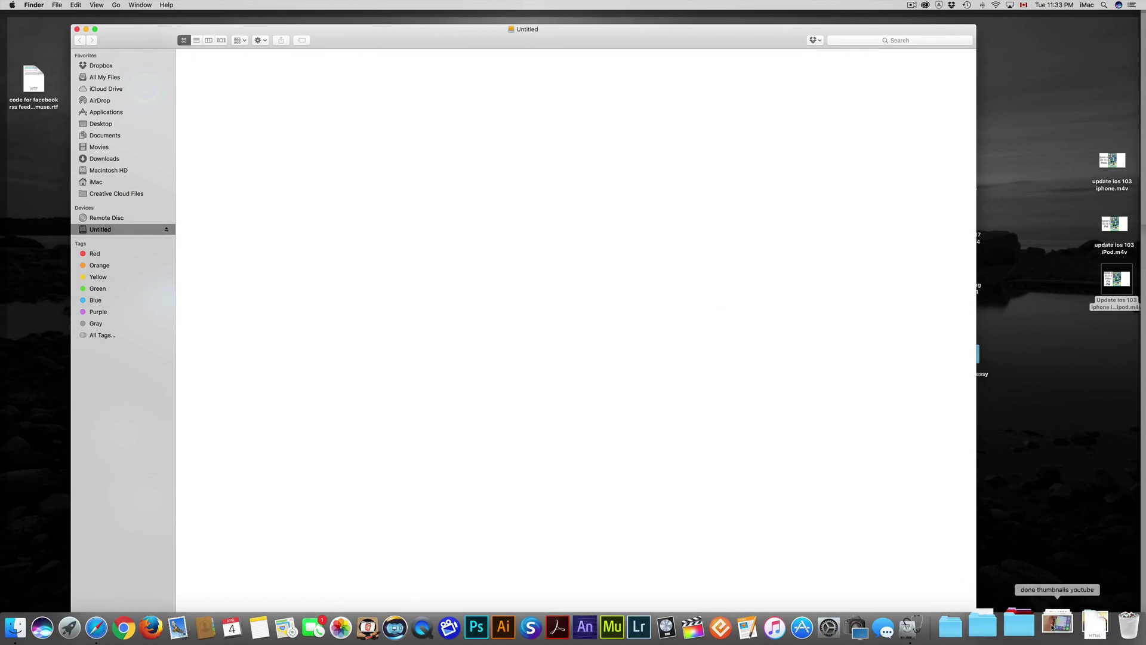
{"action": "right_click", "coordinate": [1104, 622]}
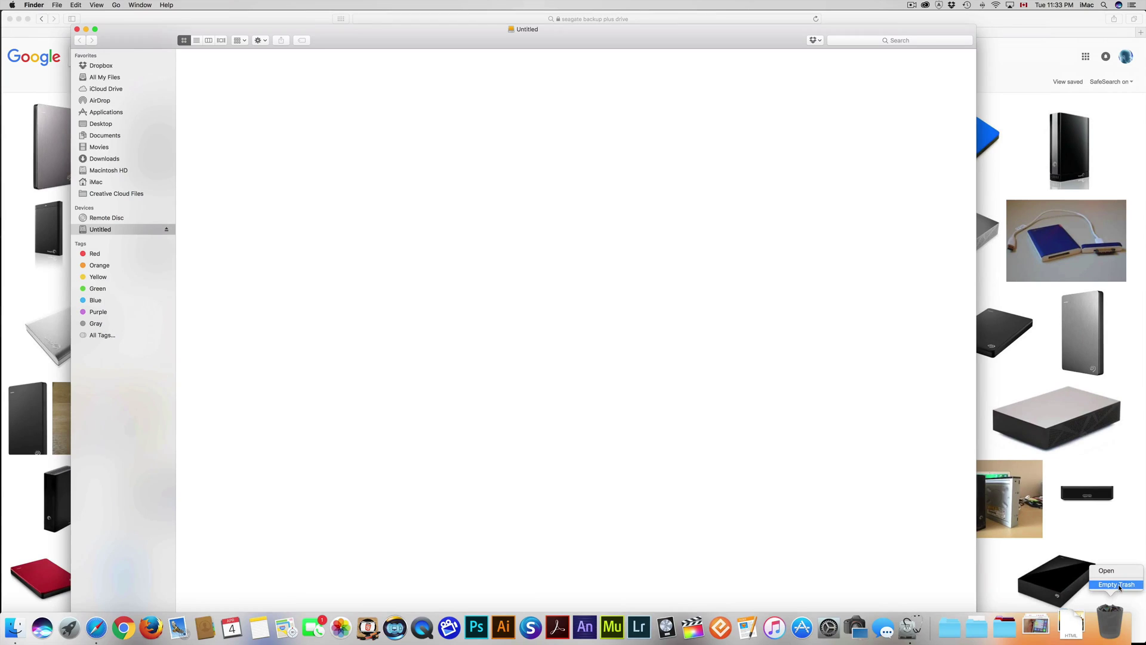
{"action": "left_click", "coordinate": [1109, 587]}
{"action": "left_click", "coordinate": [637, 209]}
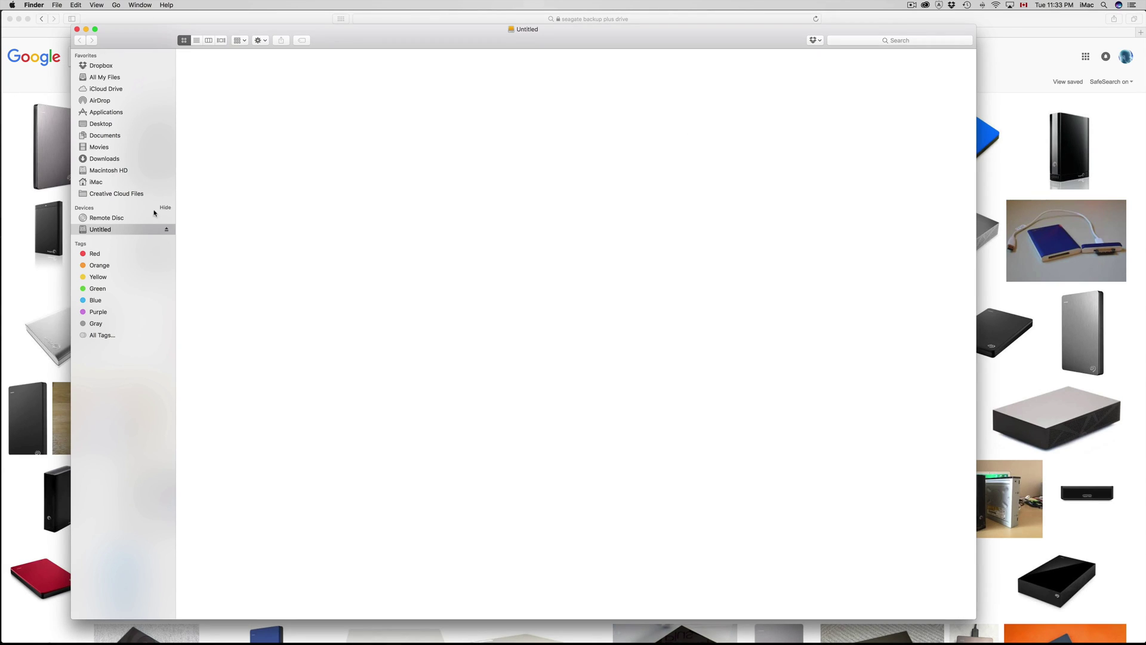
{"action": "left_click", "coordinate": [77, 28]}
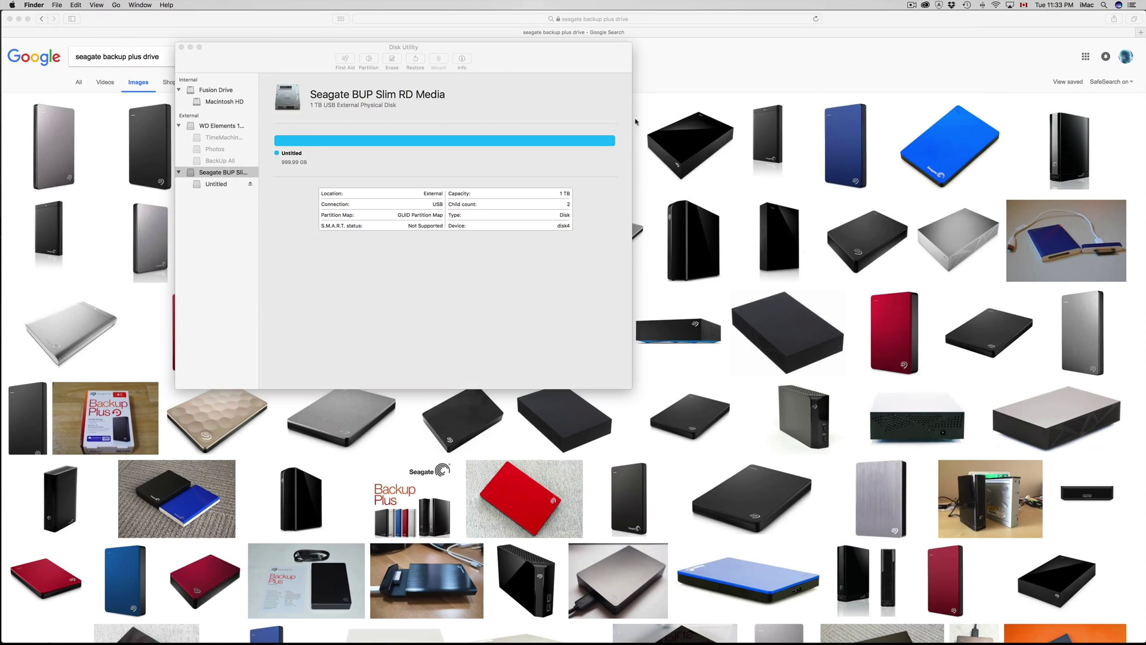
Try to erase the Seagate disk with the Mac OS Extended (Journaled) format and the GUID Partition Map scheme.
{"action": "left_click_drag", "start_coordinate": [479, 60], "coordinate": [578, 98]}
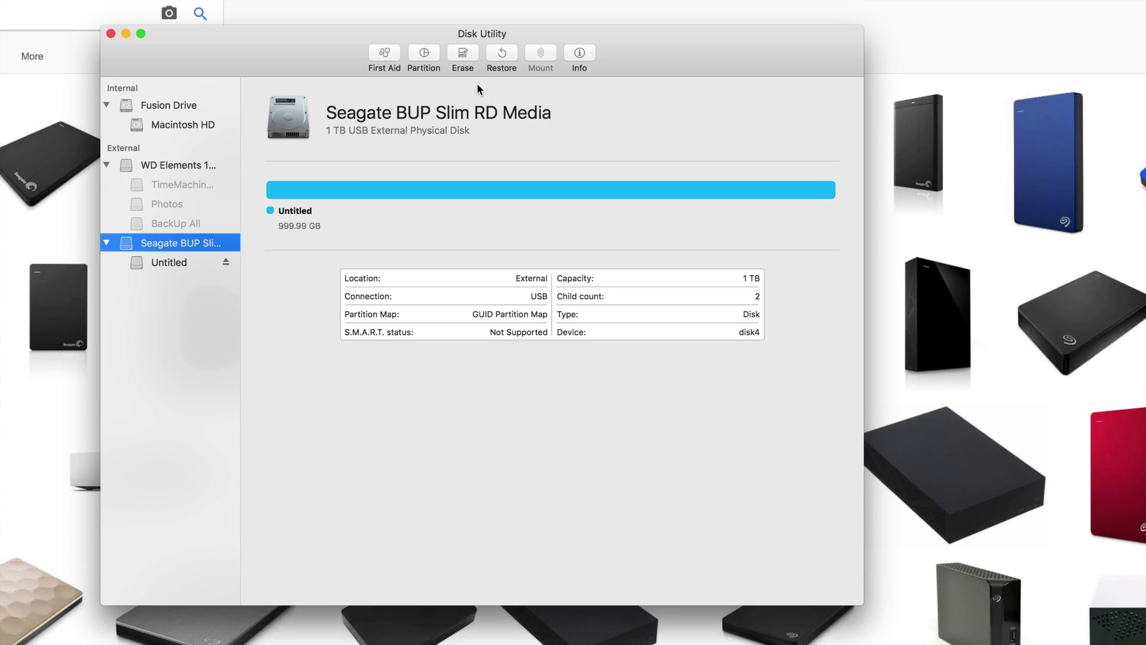
{"action": "left_click", "coordinate": [463, 55]}
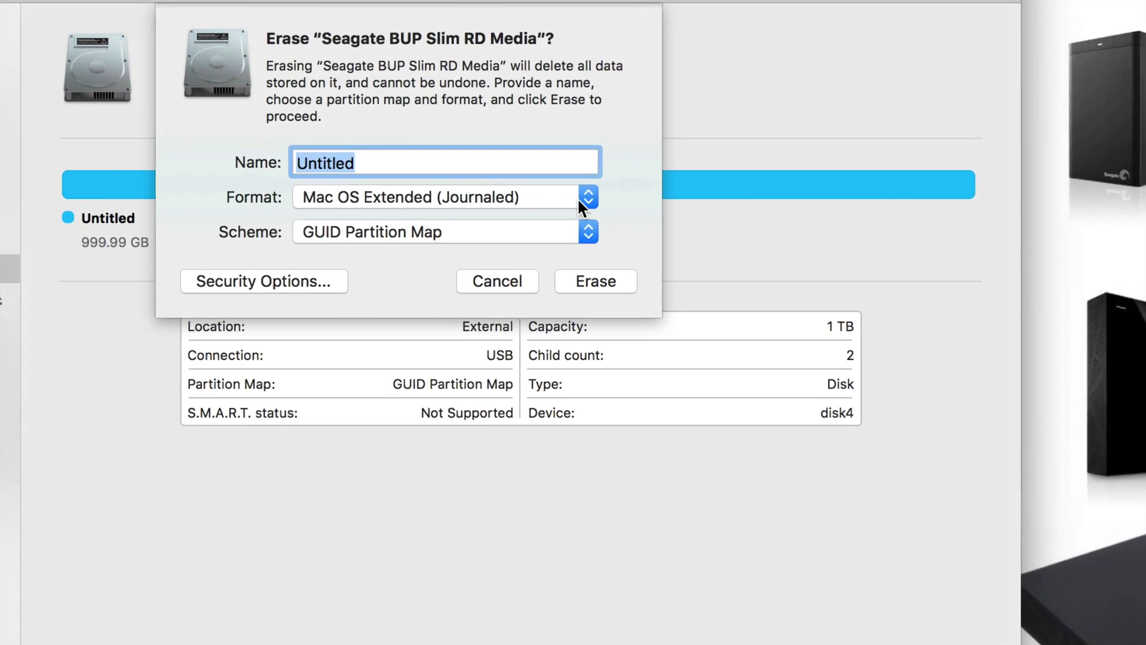
{"action": "left_click", "coordinate": [589, 197]}
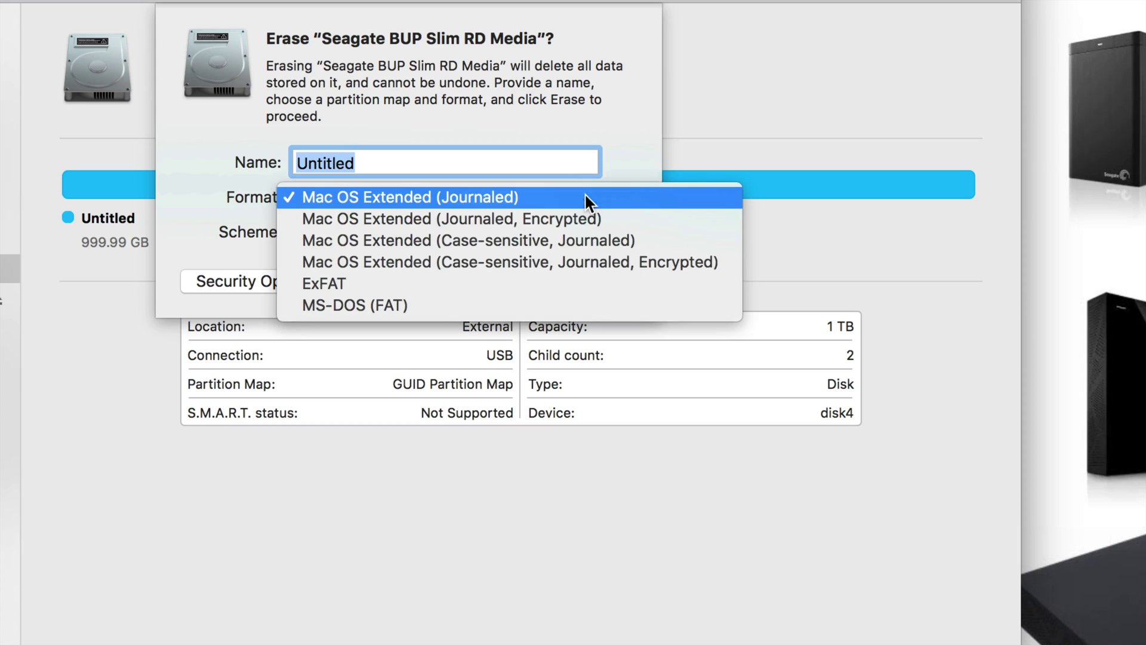
{"action": "left_click", "coordinate": [439, 199]}
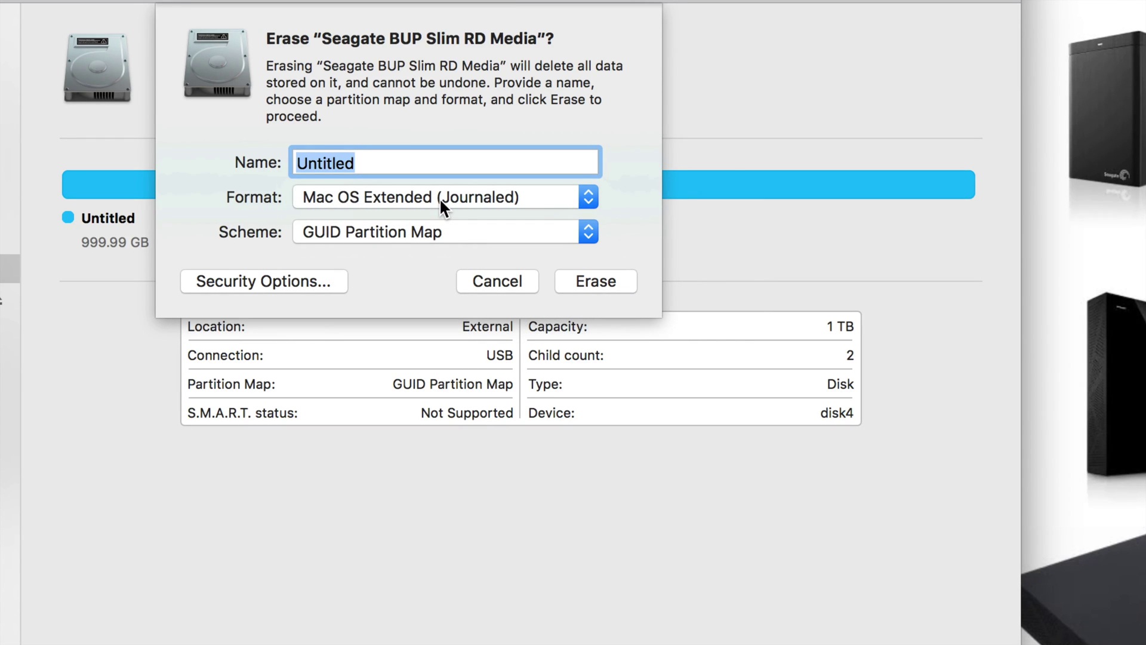
{"action": "left_click", "coordinate": [590, 280]}
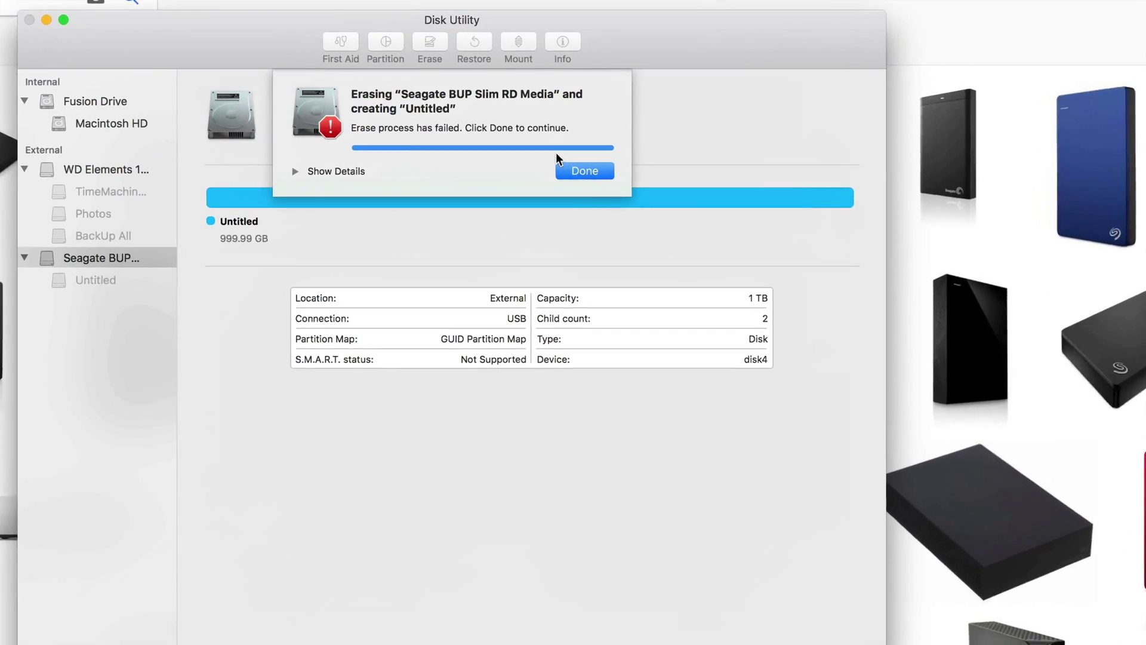
{"action": "left_click", "coordinate": [588, 172]}
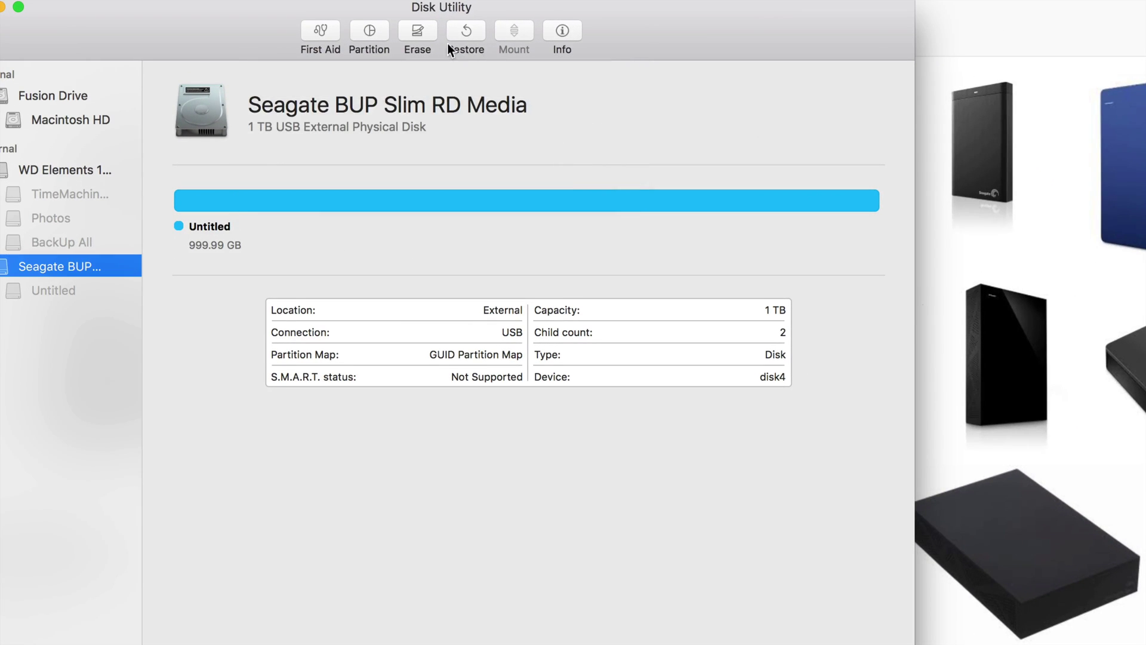
Erase the Seagate disk again as Mac OS Extended (Journaled) with GUID Partition Map, expand the process details and close the report.
{"action": "left_click", "coordinate": [428, 34]}
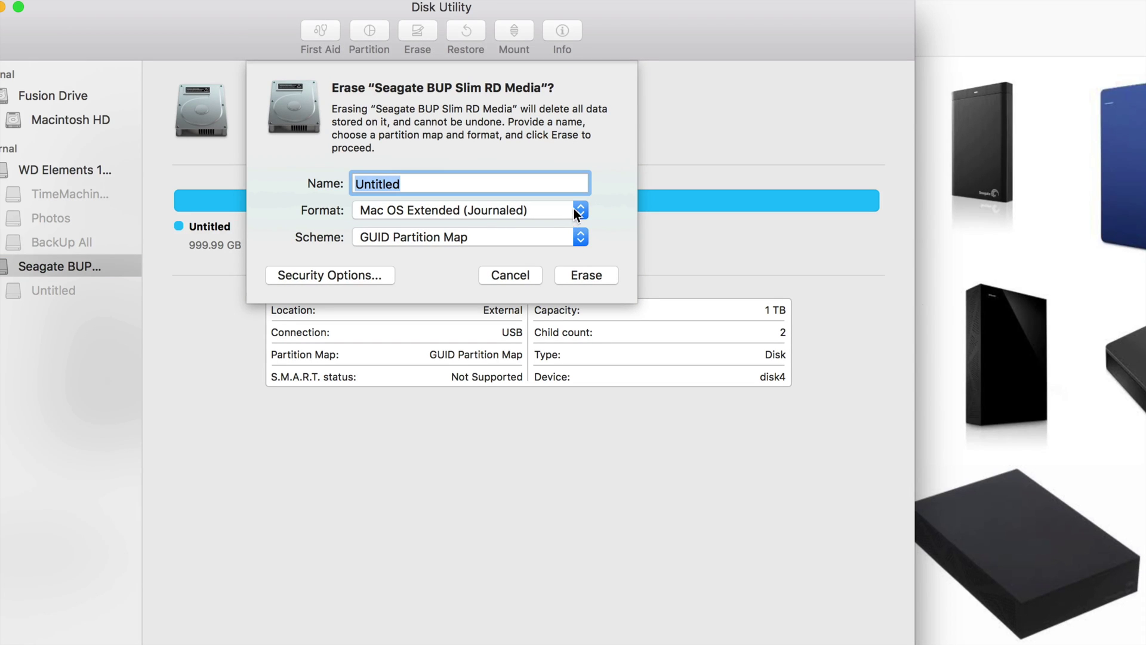
{"action": "left_click", "coordinate": [576, 270]}
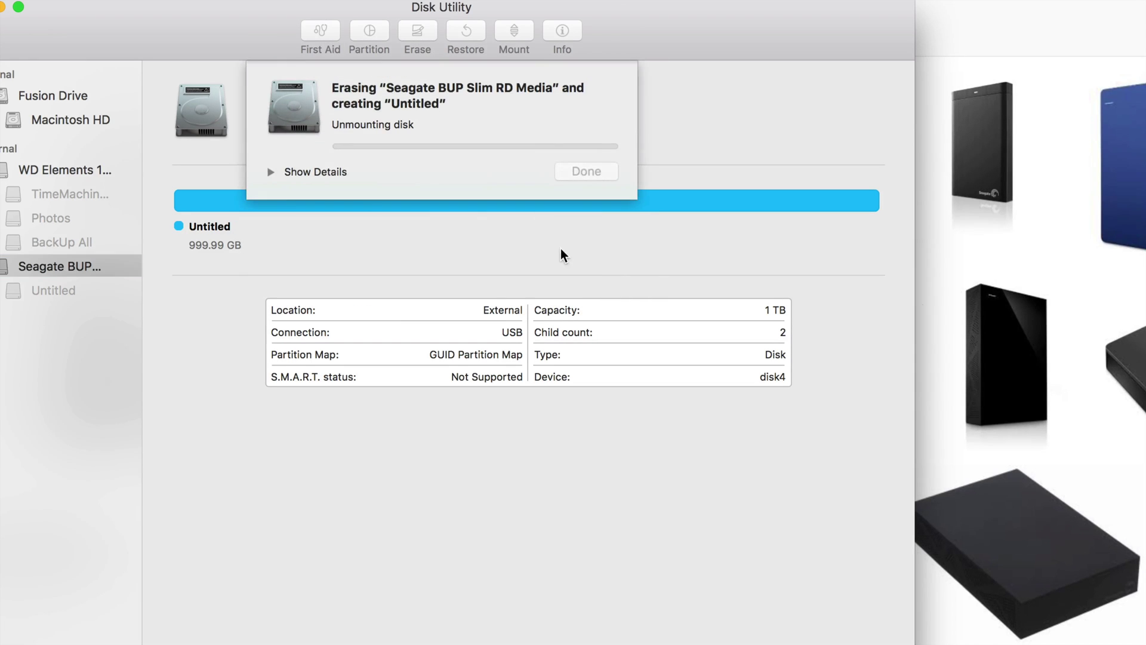
{"action": "left_click", "coordinate": [272, 185]}
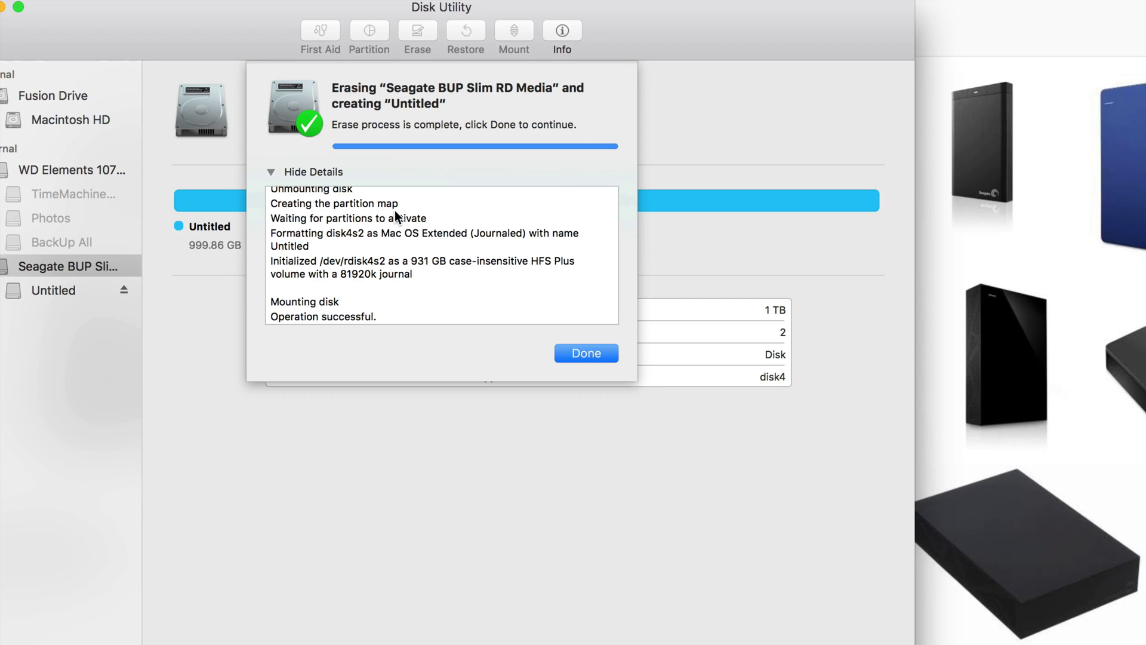
{"action": "left_click", "coordinate": [593, 357]}
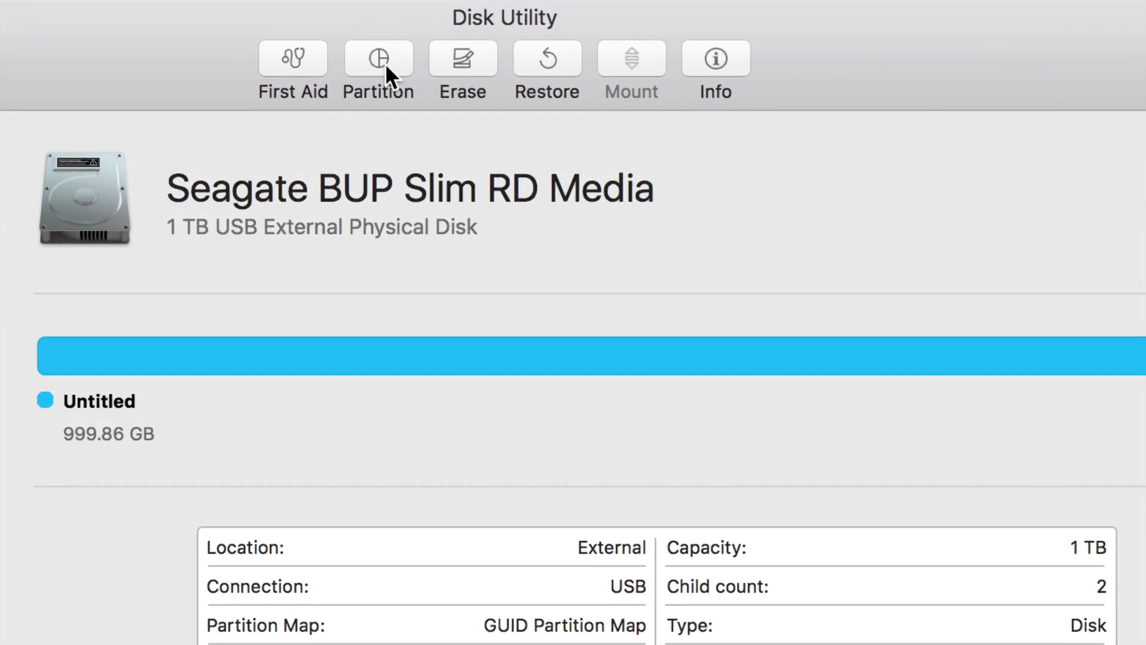
Open the Seagate disk's partition layout and add two partitions to split it into three.
{"action": "left_click", "coordinate": [380, 60]}
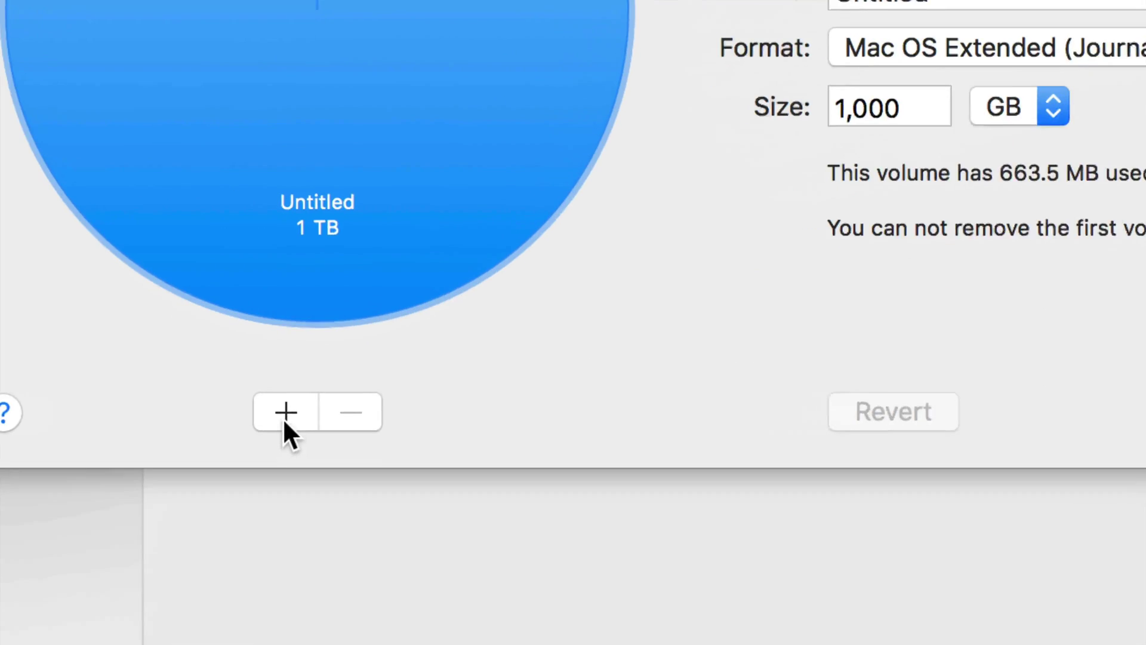
{"action": "left_click", "coordinate": [286, 428]}
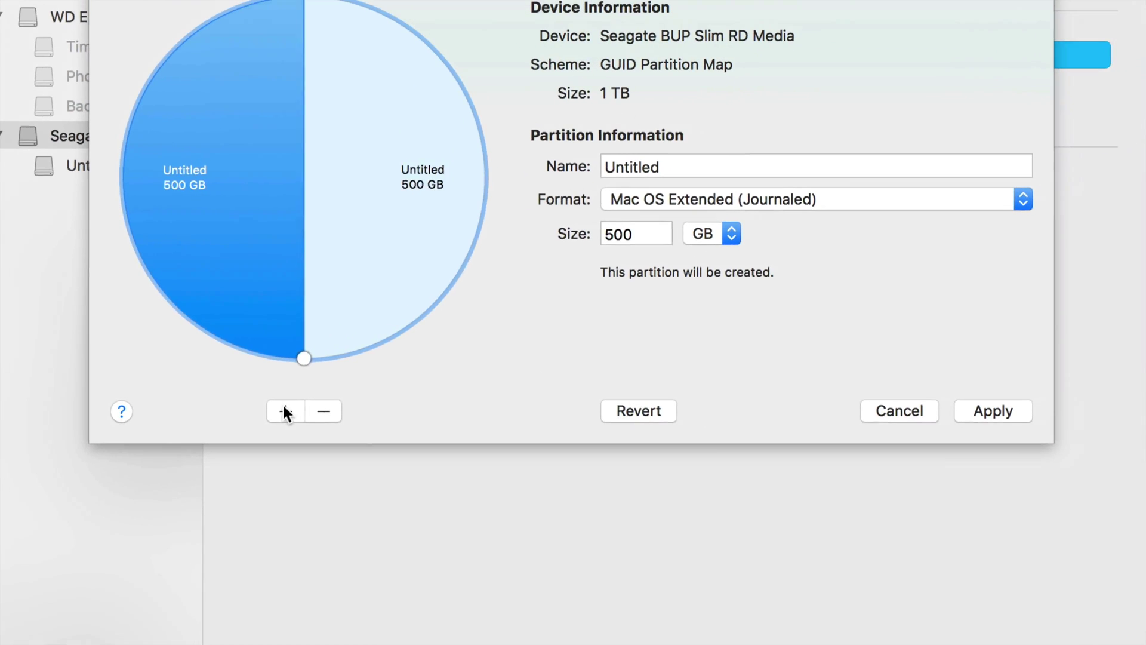
{"action": "left_click", "coordinate": [286, 412]}
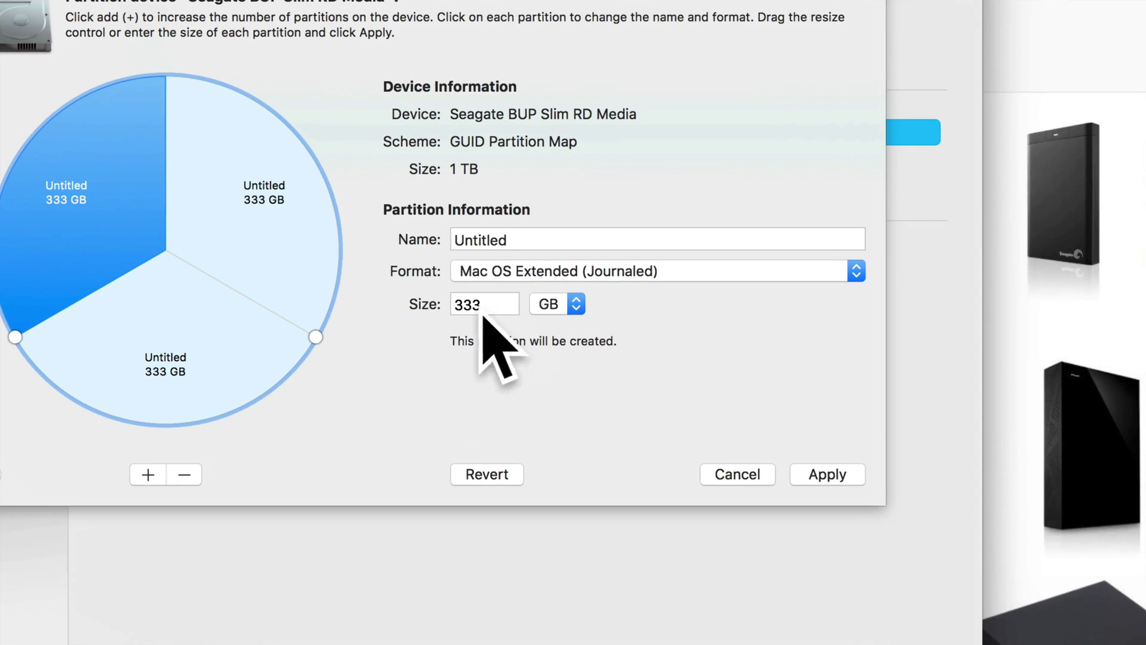
Examine the size field and the settings of each of the three partitions in the chart.
{"action": "left_click", "coordinate": [540, 306]}
{"action": "left_click_drag", "start_coordinate": [539, 305], "coordinate": [511, 307]}
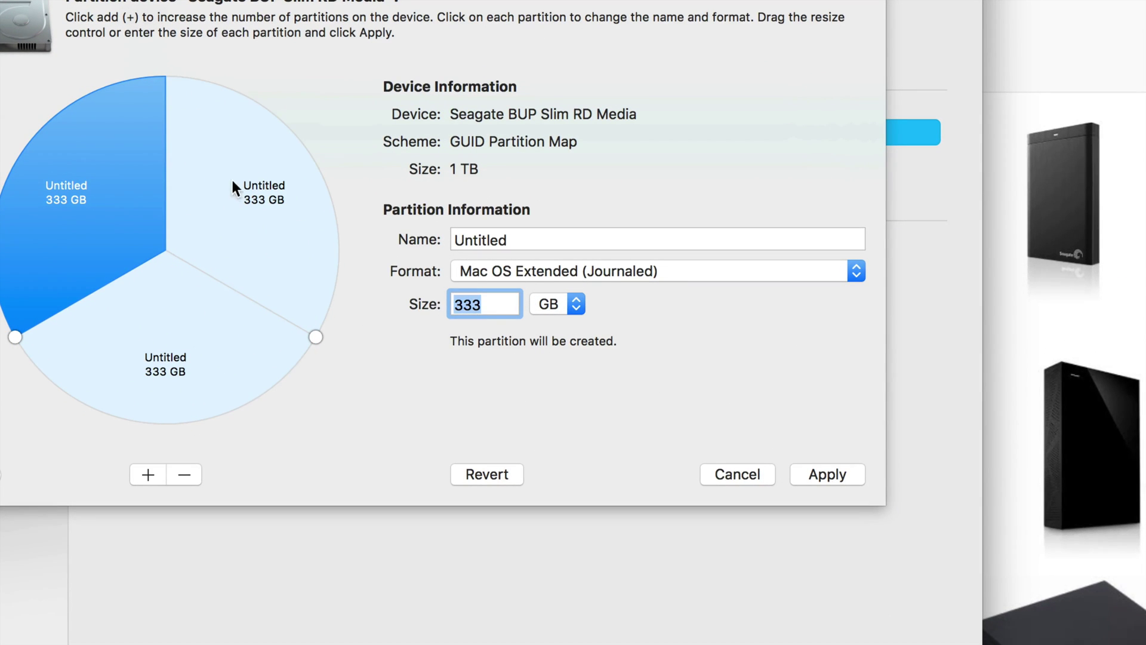
{"action": "left_click", "coordinate": [286, 226]}
{"action": "left_click", "coordinate": [33, 182]}
{"action": "left_click", "coordinate": [153, 344]}
{"action": "left_click", "coordinate": [245, 207]}
{"action": "left_click", "coordinate": [104, 195]}
{"action": "left_click", "coordinate": [180, 342]}
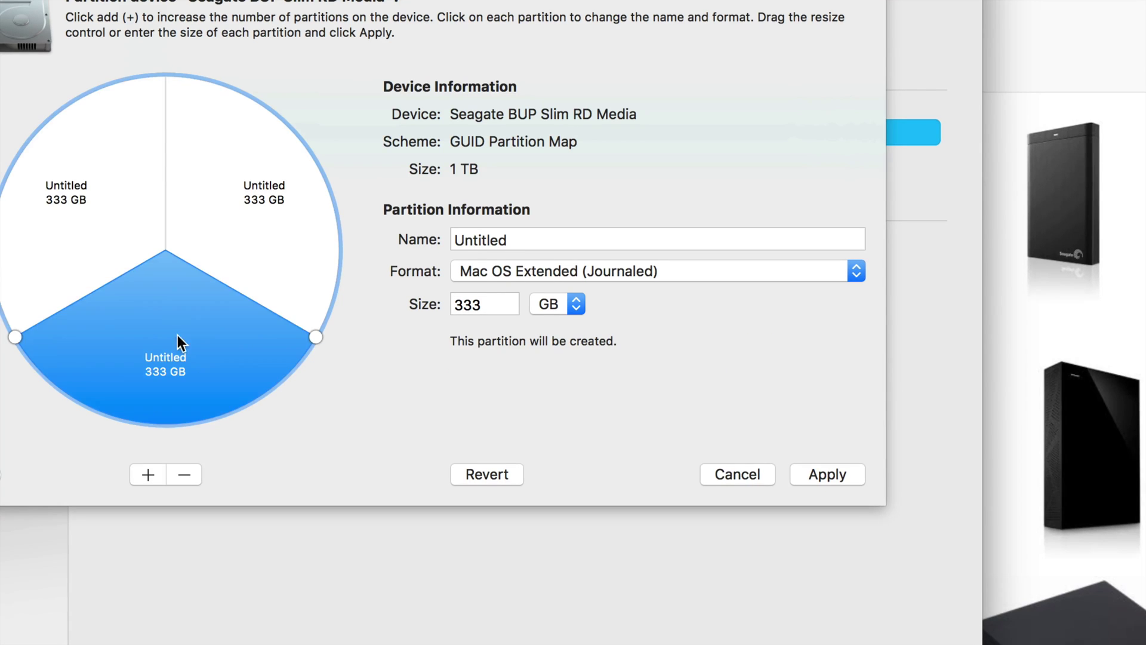
Enlarge the first partition to about 501 GB, half of the chart, and name it TimeMachine.
{"action": "left_click", "coordinate": [255, 241]}
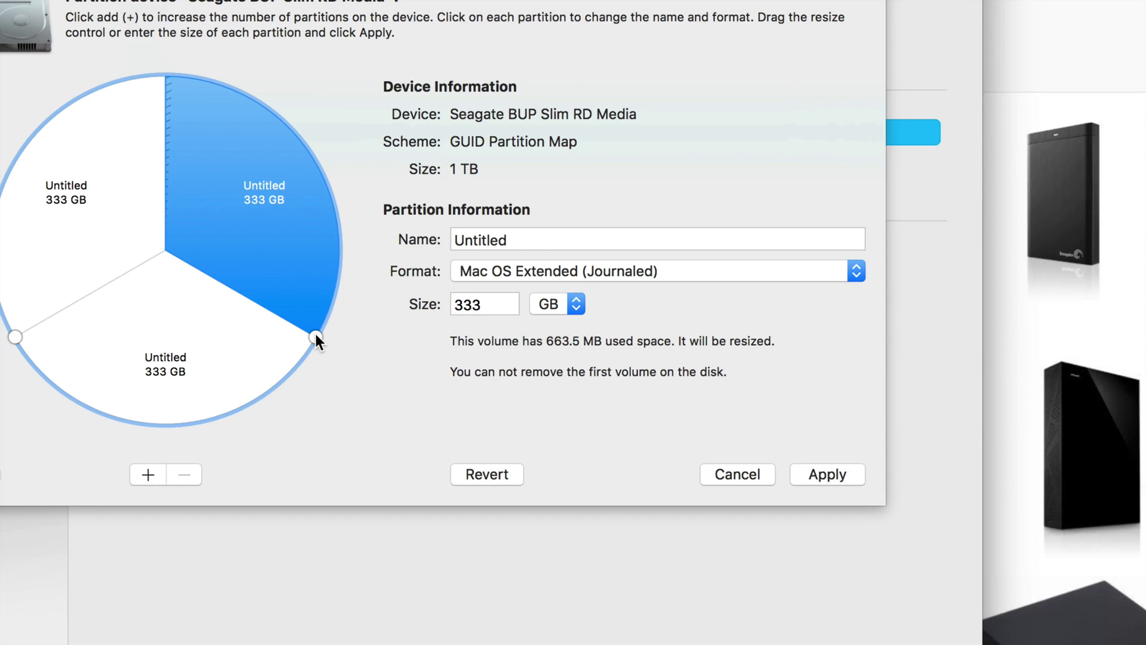
{"action": "left_click_drag", "start_coordinate": [315, 335], "coordinate": [164, 405]}
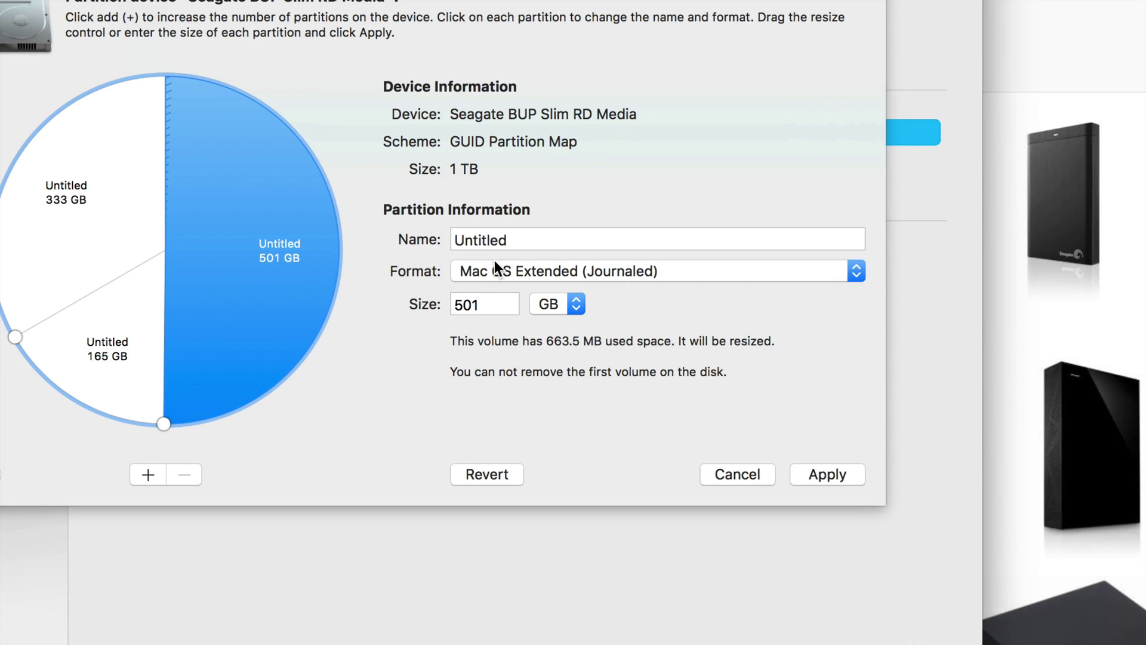
{"action": "left_click", "coordinate": [519, 238]}
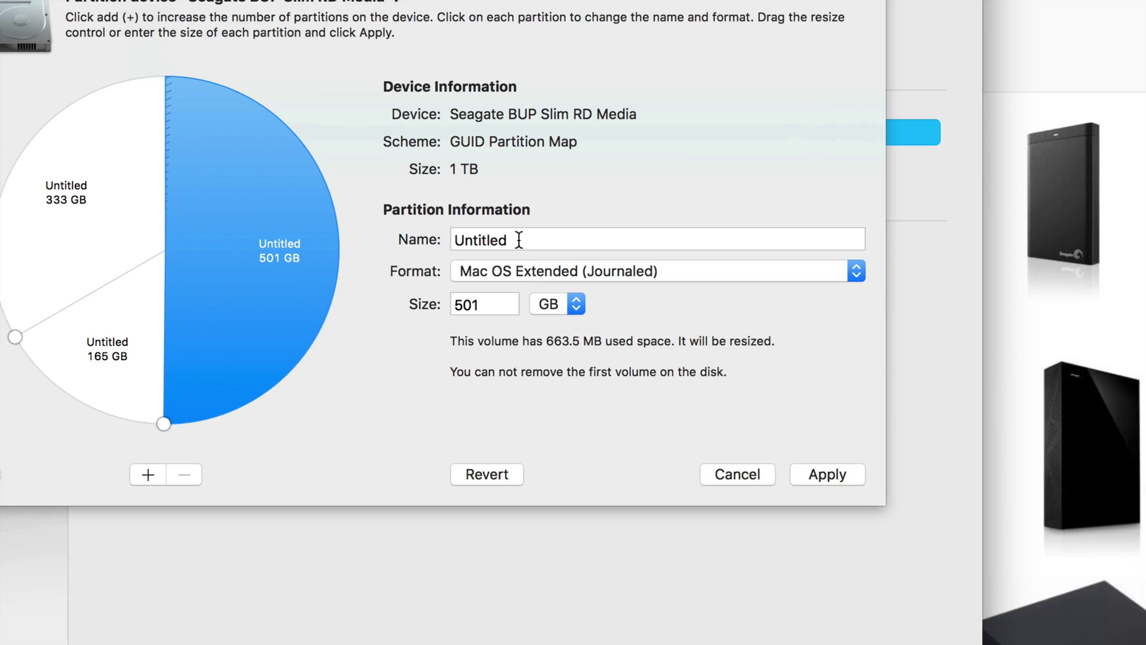
{"action": "type", "text": "TimeMachine"}
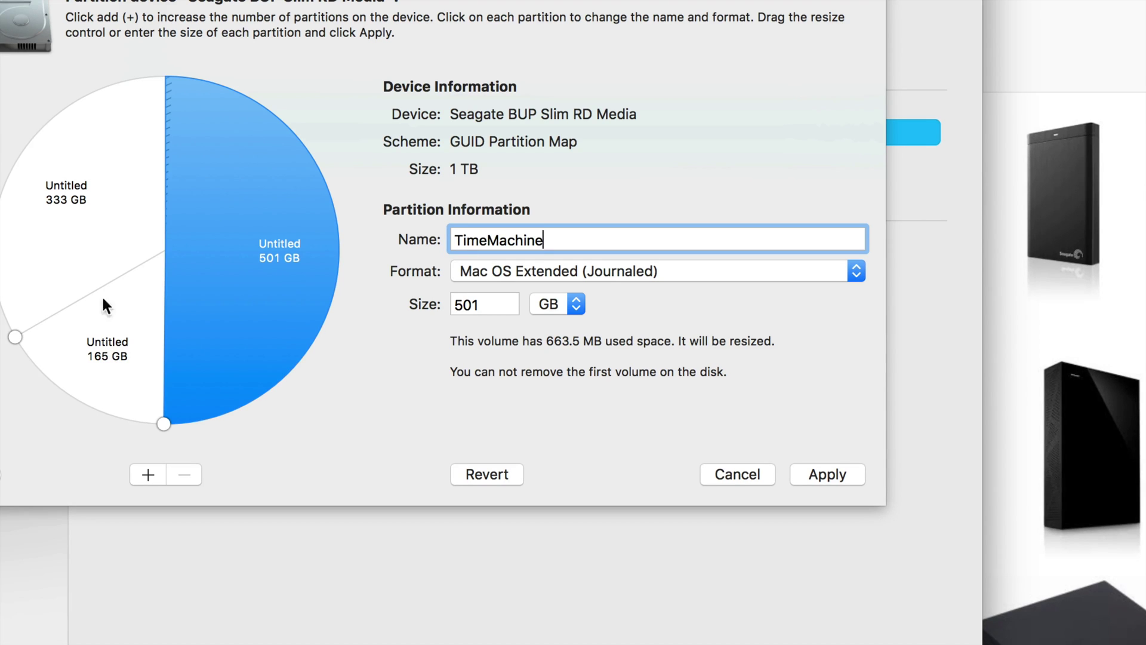
Shrink the last partition to about 106 GB, name it PC and set its format to ExFAT.
{"action": "left_click", "coordinate": [99, 233]}
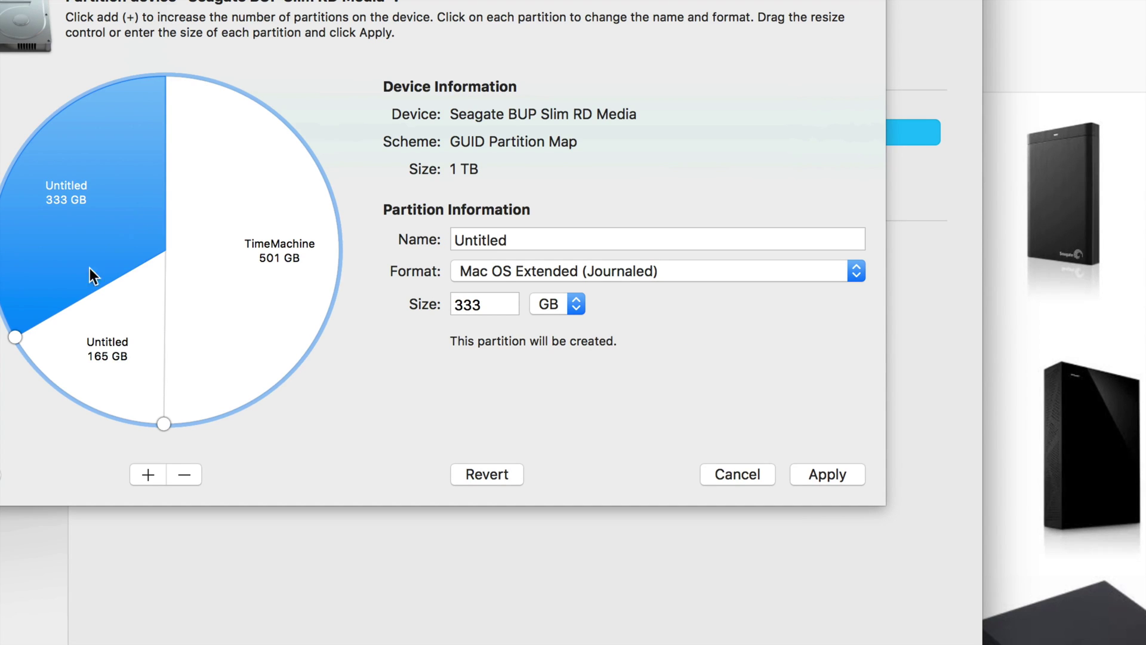
{"action": "left_click_drag", "start_coordinate": [16, 336], "coordinate": [41, 92]}
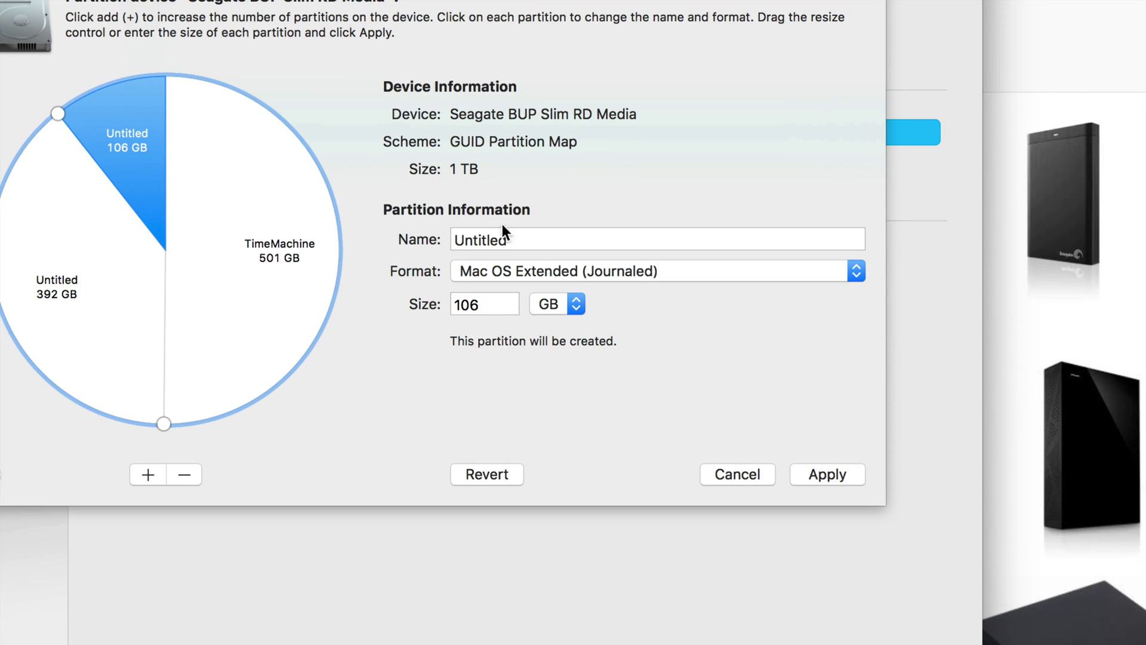
{"action": "left_click_drag", "start_coordinate": [514, 237], "coordinate": [440, 241]}
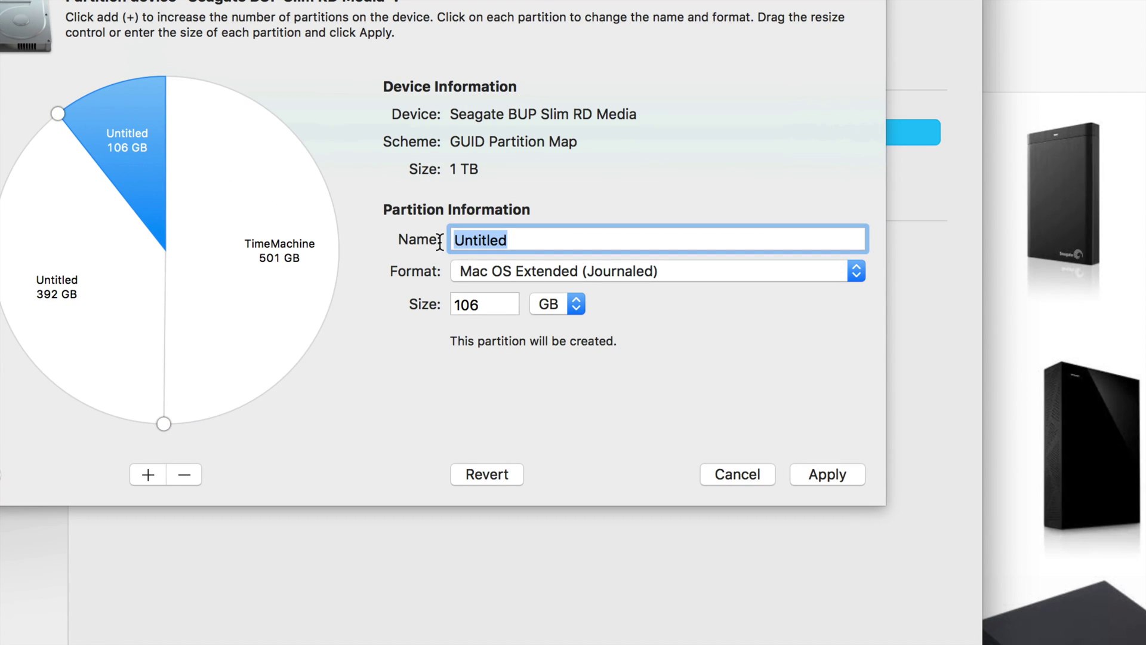
{"action": "type", "text": "PC"}
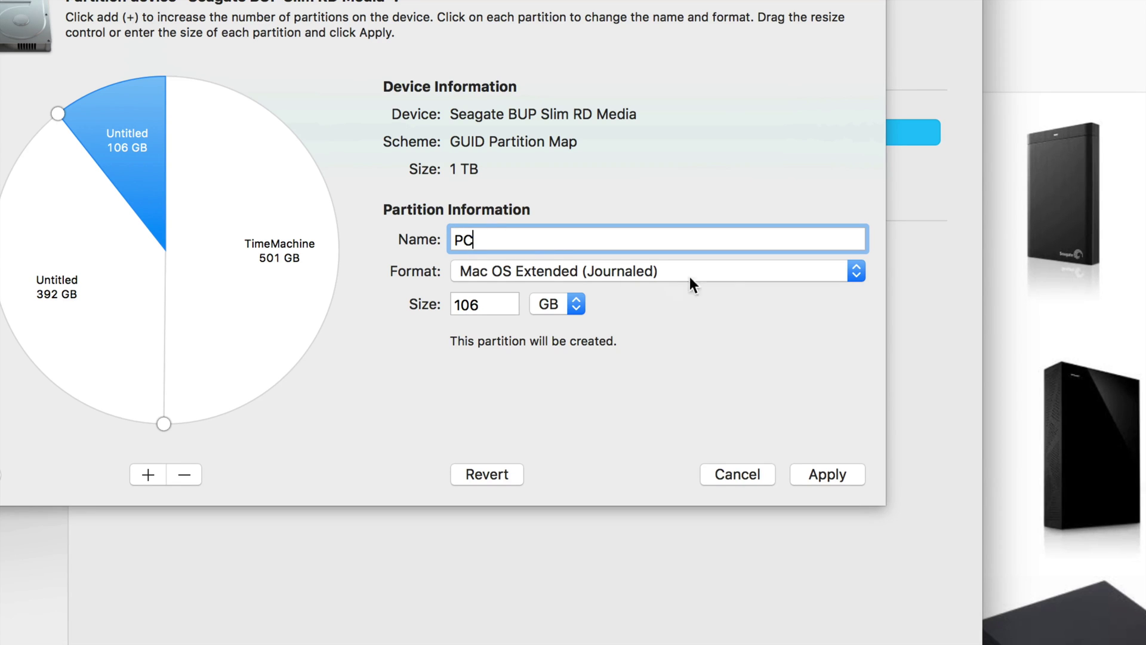
{"action": "left_click", "coordinate": [854, 271]}
{"action": "left_click", "coordinate": [500, 351]}
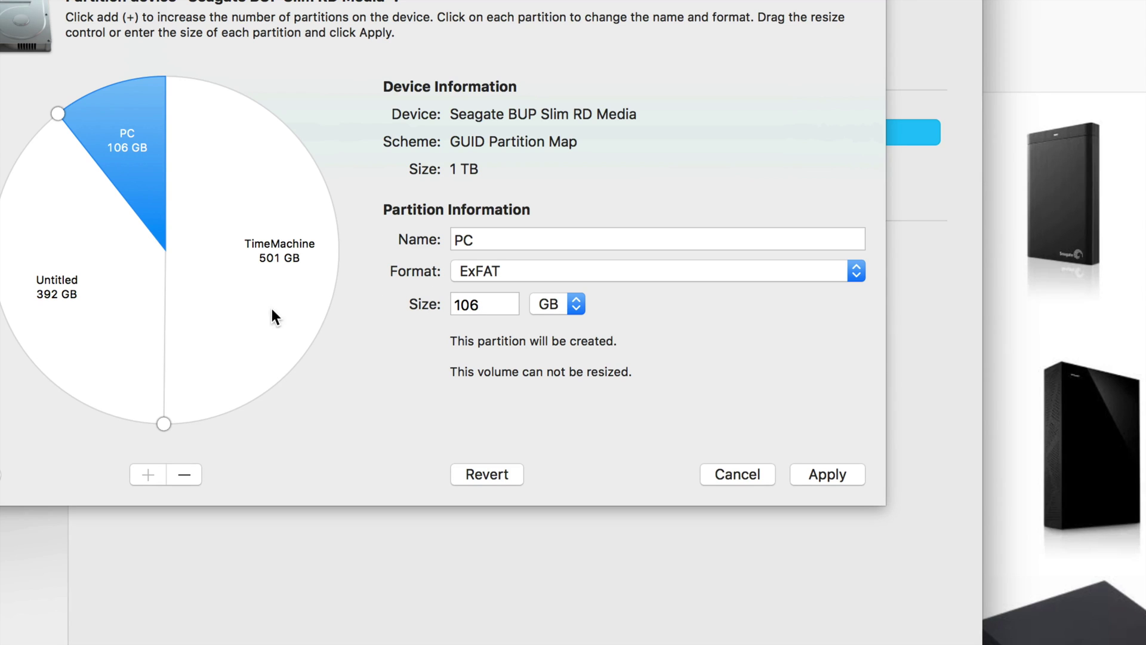
Name the remaining middle partition Backup Mac, keep its Mac OS Extended (Journaled) format and review the three partitions.
{"action": "left_click", "coordinate": [120, 281]}
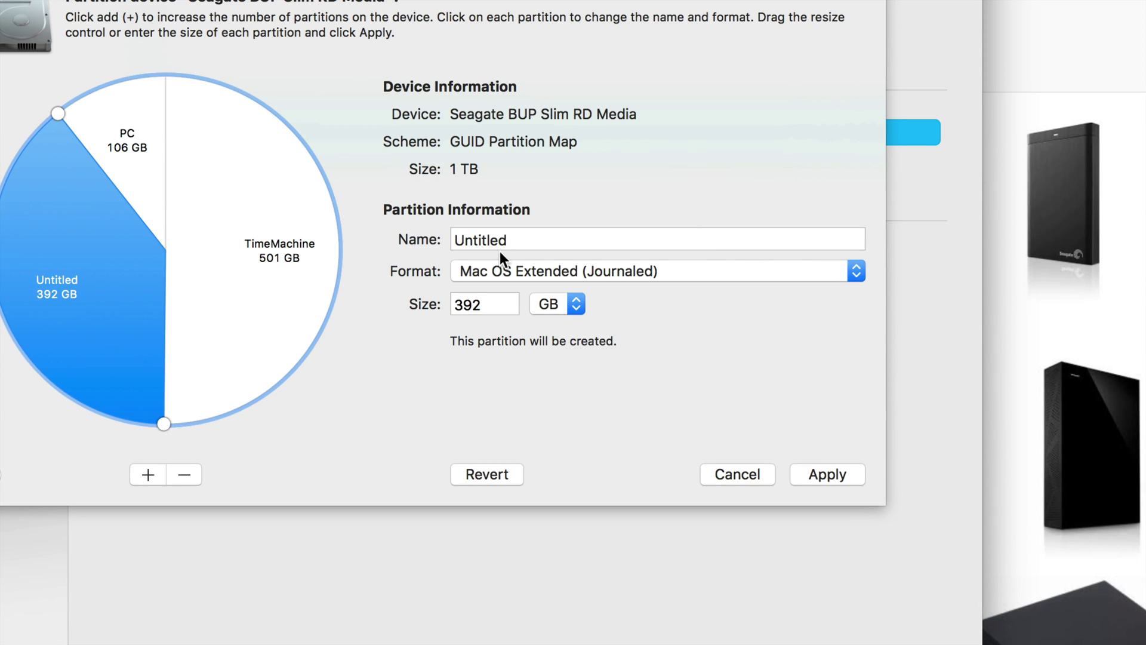
{"action": "double_click", "coordinate": [522, 243]}
{"action": "type", "text": "Ba"}
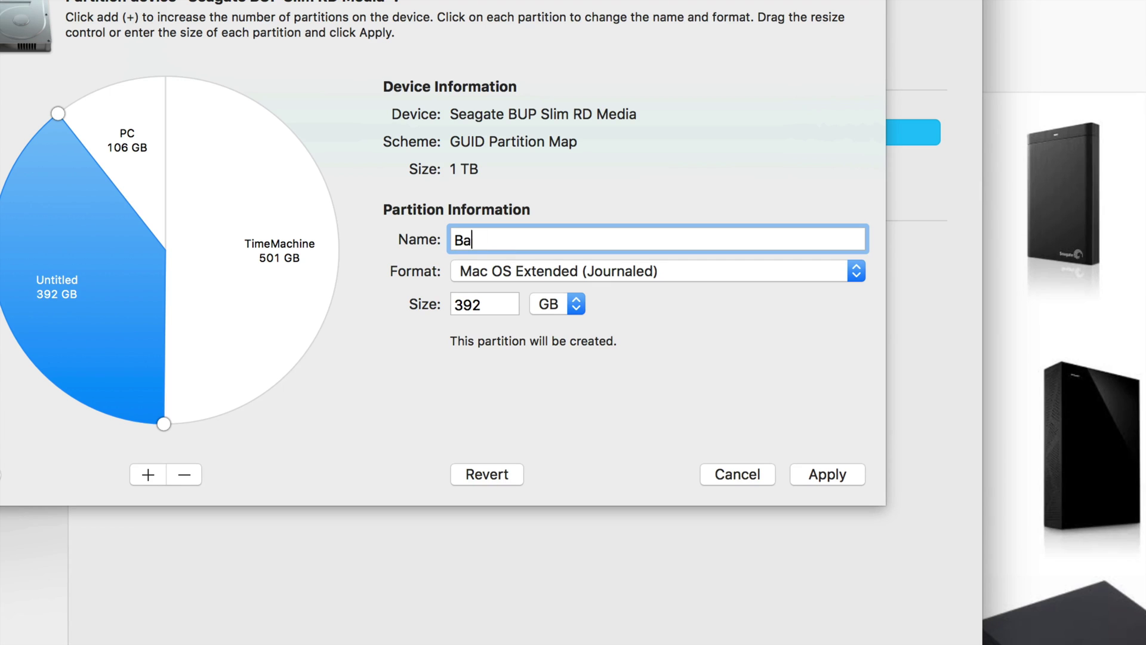
{"action": "type", "text": "ckup Mac"}
{"action": "left_click", "coordinate": [673, 268]}
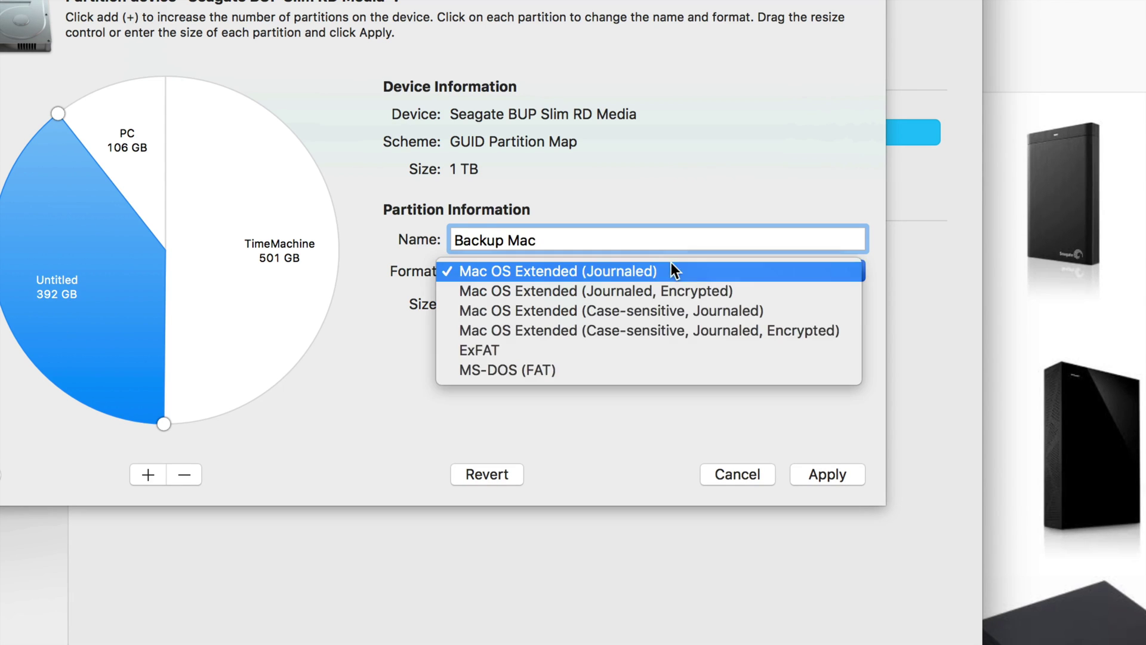
{"action": "left_click", "coordinate": [574, 272]}
{"action": "left_click", "coordinate": [571, 271]}
{"action": "left_click", "coordinate": [568, 270]}
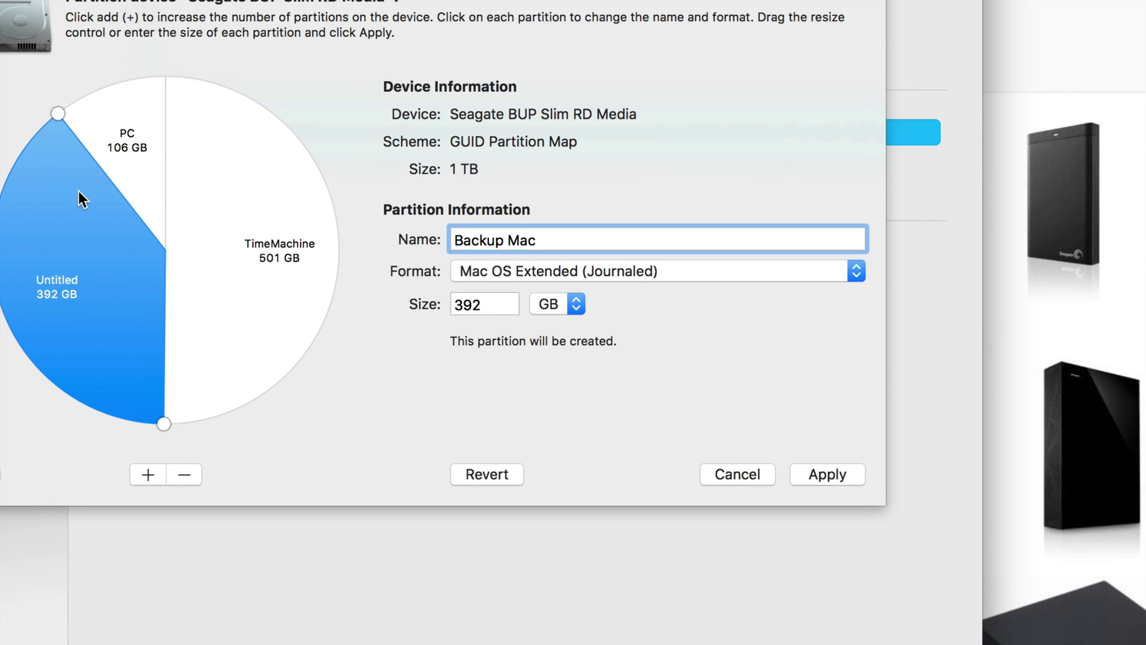
{"action": "left_click", "coordinate": [143, 171]}
{"action": "left_click", "coordinate": [227, 257]}
{"action": "left_click", "coordinate": [102, 292]}
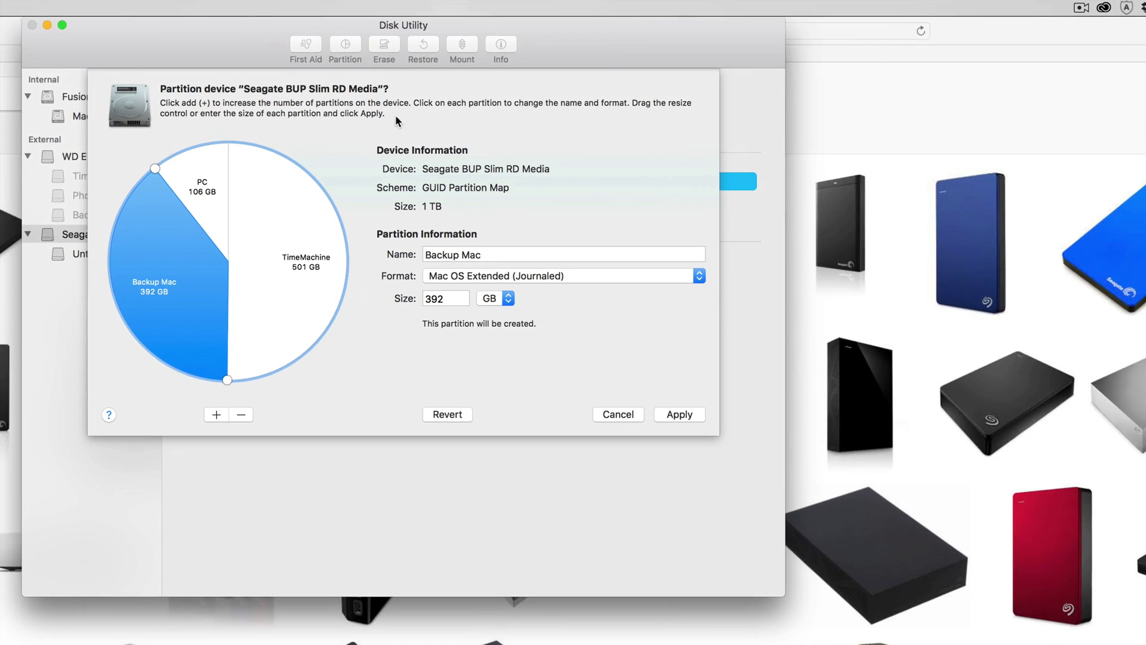
Apply the three-partition layout to the Seagate disk, expand the process details, then close the report and the Disk Utility window.
{"action": "left_click_drag", "start_coordinate": [260, 31], "coordinate": [314, 30]}
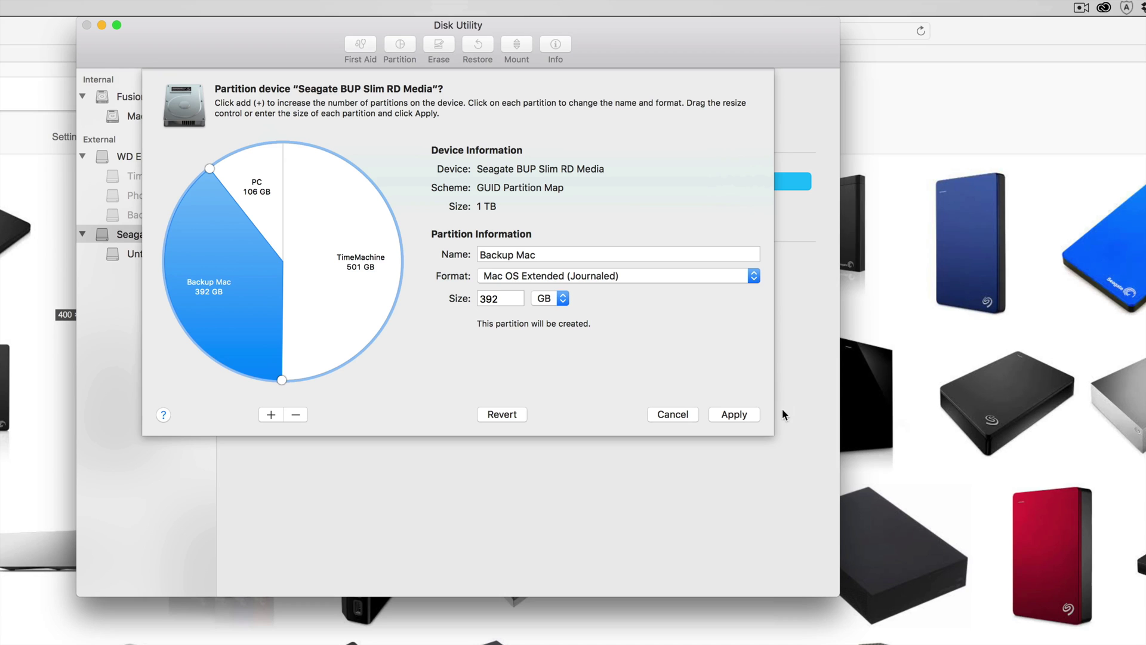
{"action": "left_click", "coordinate": [735, 416]}
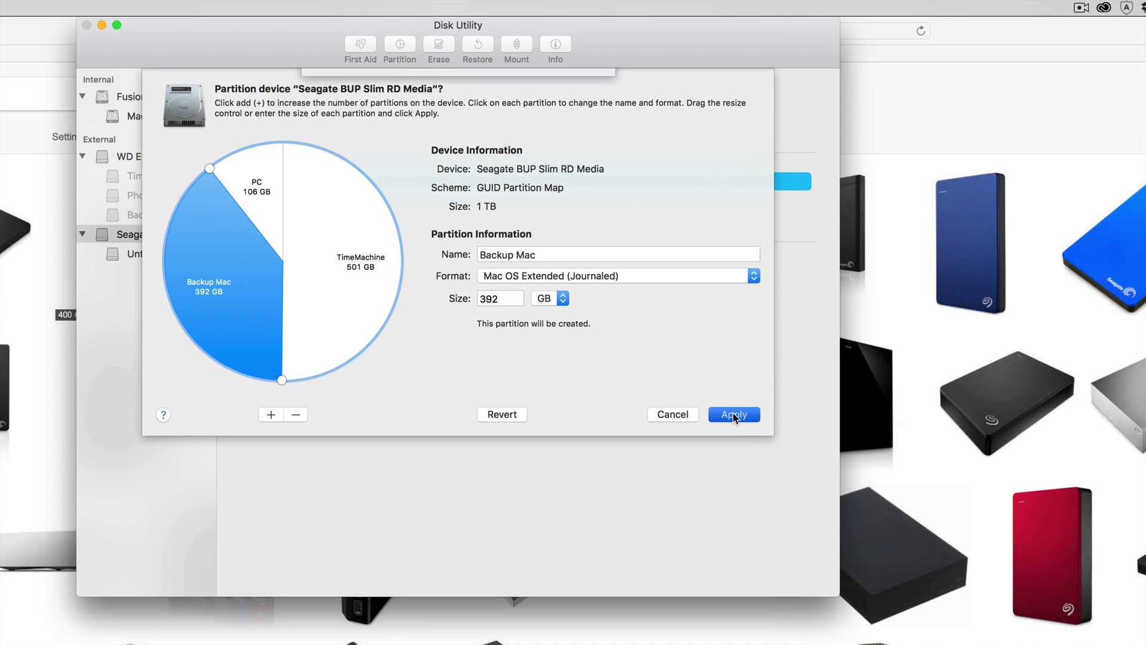
{"action": "left_click", "coordinate": [575, 307]}
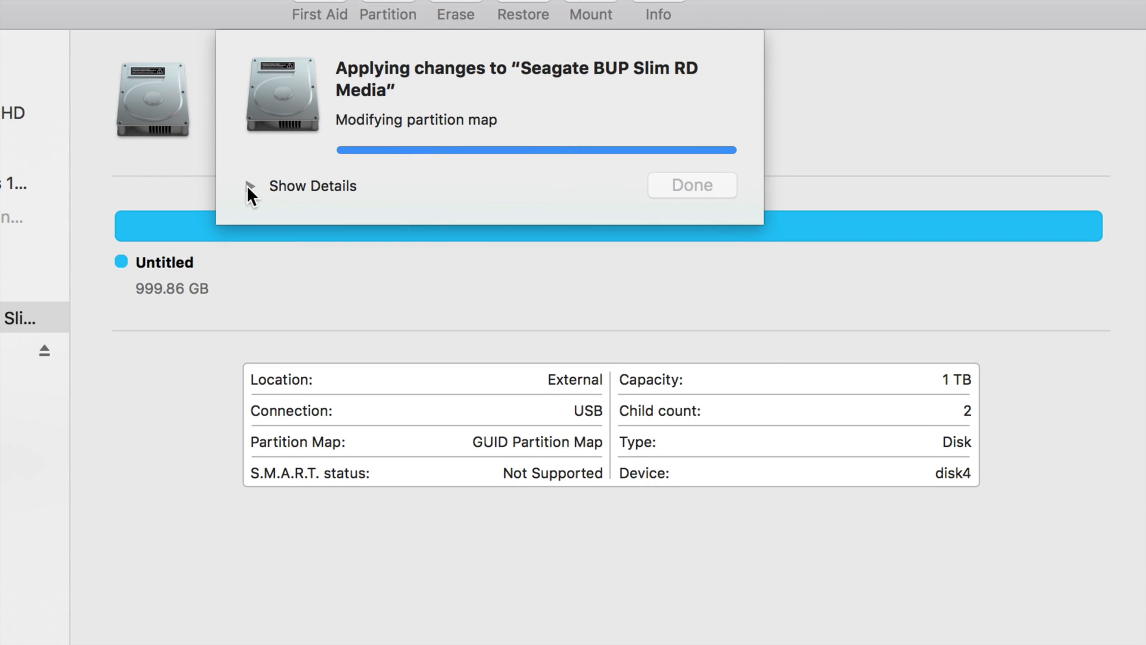
{"action": "left_click", "coordinate": [250, 187]}
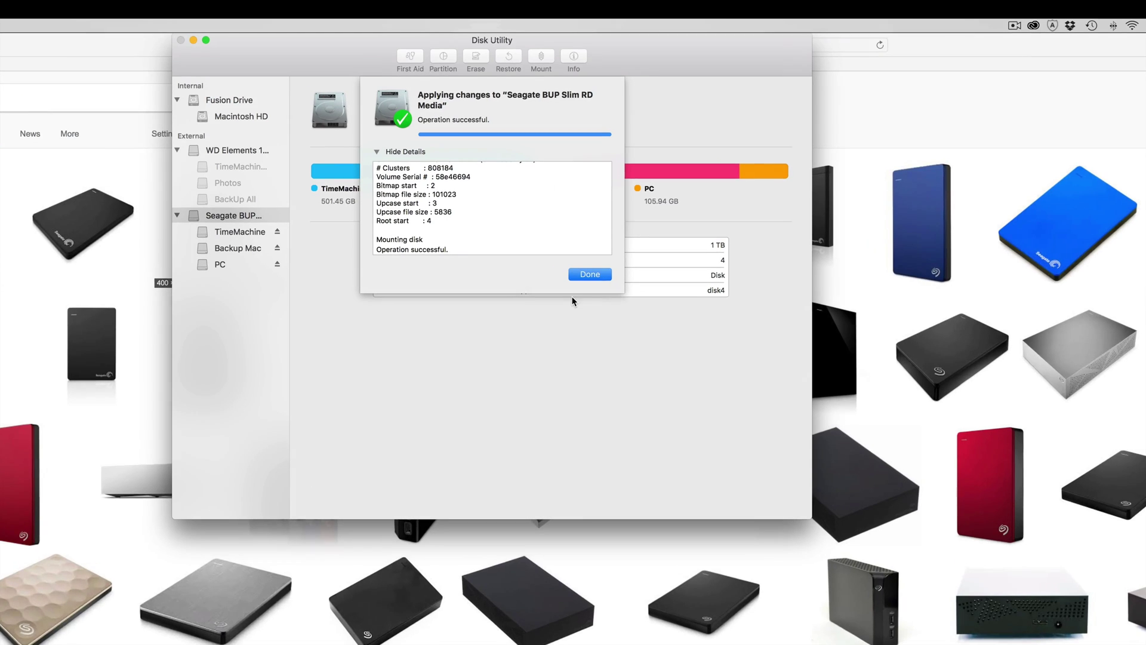
{"action": "left_click", "coordinate": [587, 277]}
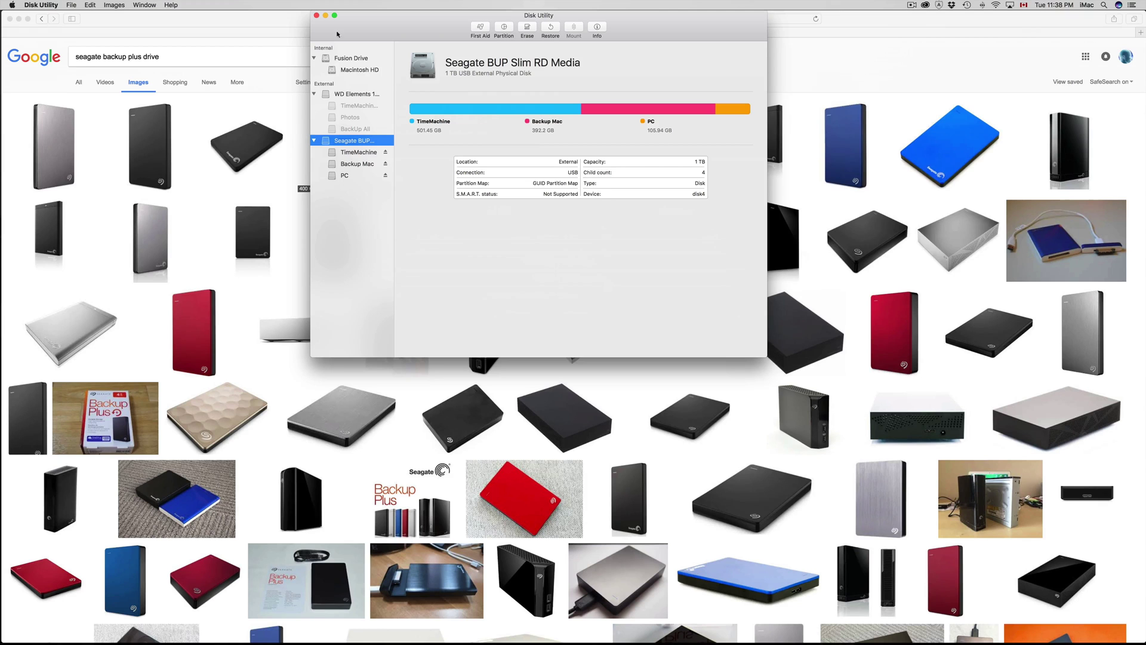
{"action": "left_click", "coordinate": [317, 15]}
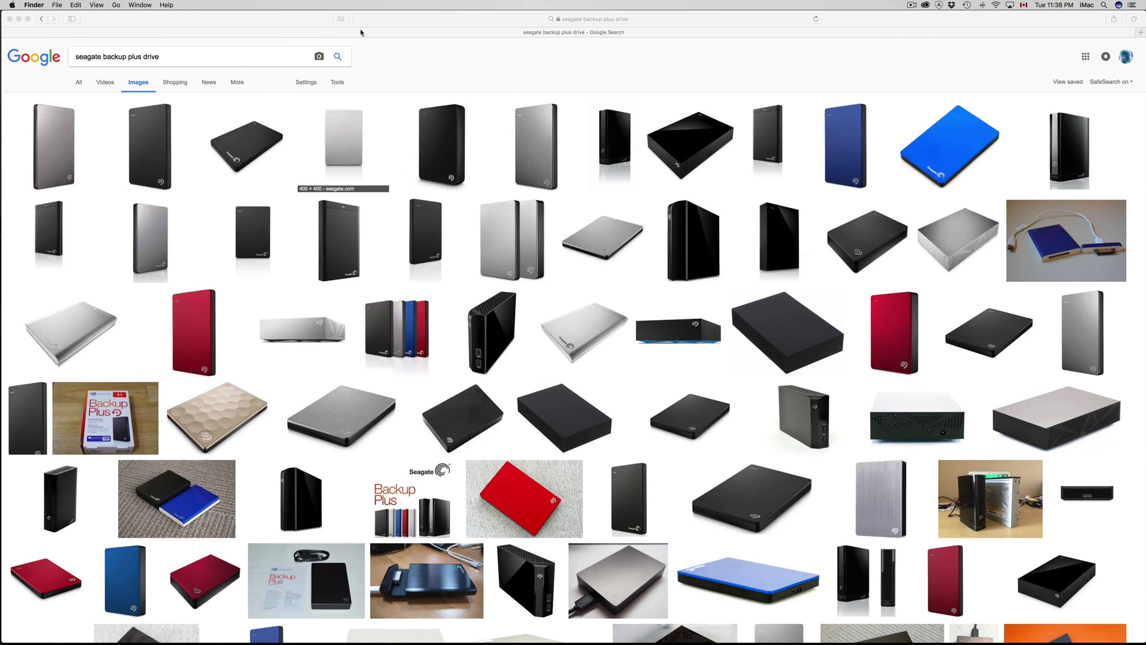
Reveal the desktop, place the TimeMachine and Backup Mac drive icons beside the PC drive, and select each drive in turn.
{"action": "key", "text": "F11"}
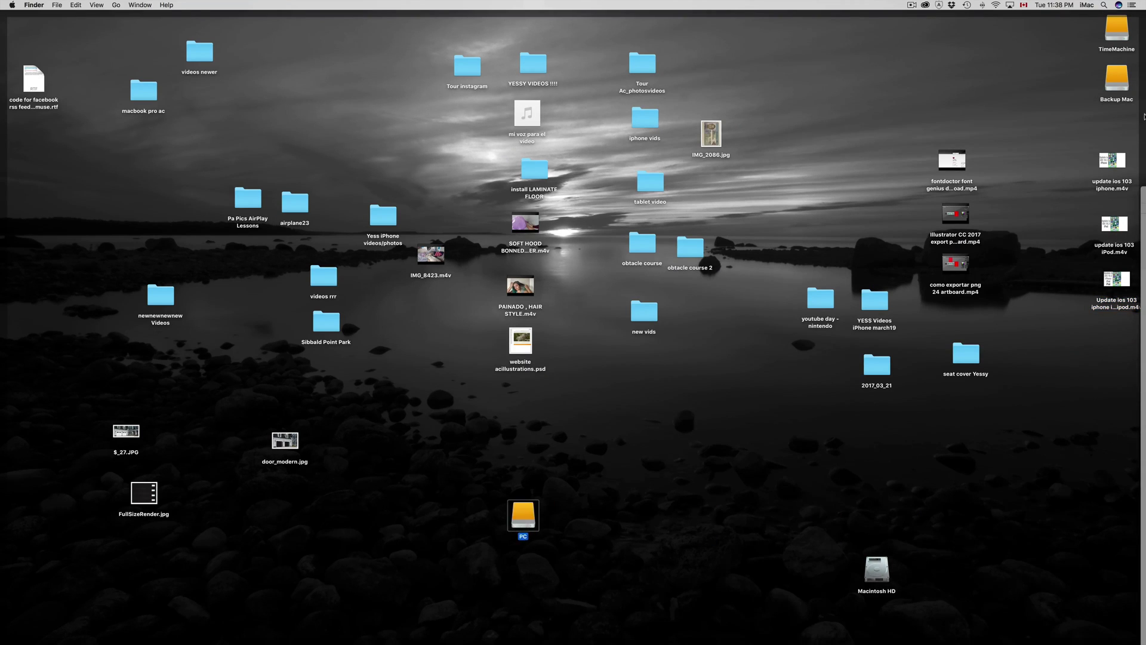
{"action": "left_click_drag", "start_coordinate": [1087, 35], "coordinate": [558, 505]}
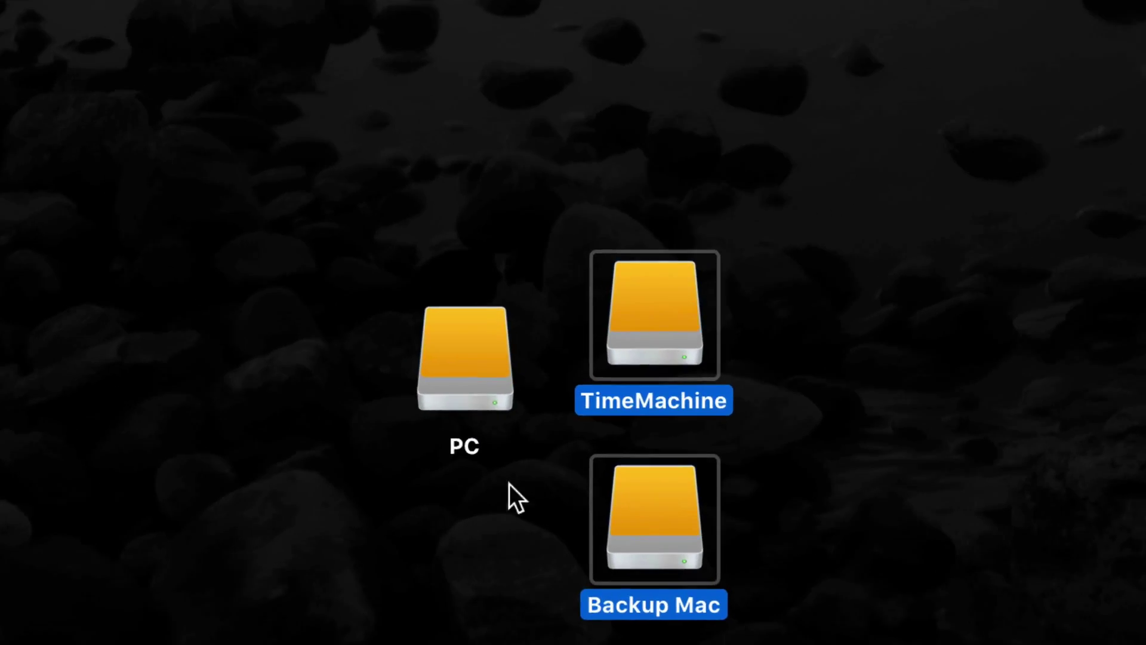
{"action": "left_click", "coordinate": [785, 514]}
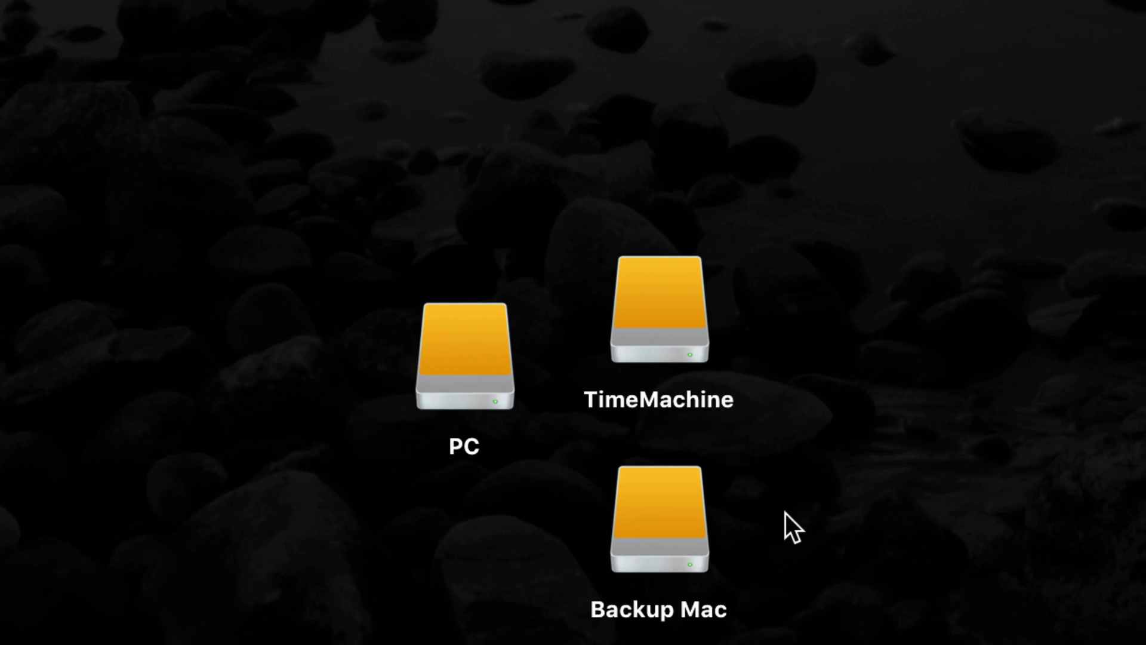
{"action": "left_click", "coordinate": [660, 316]}
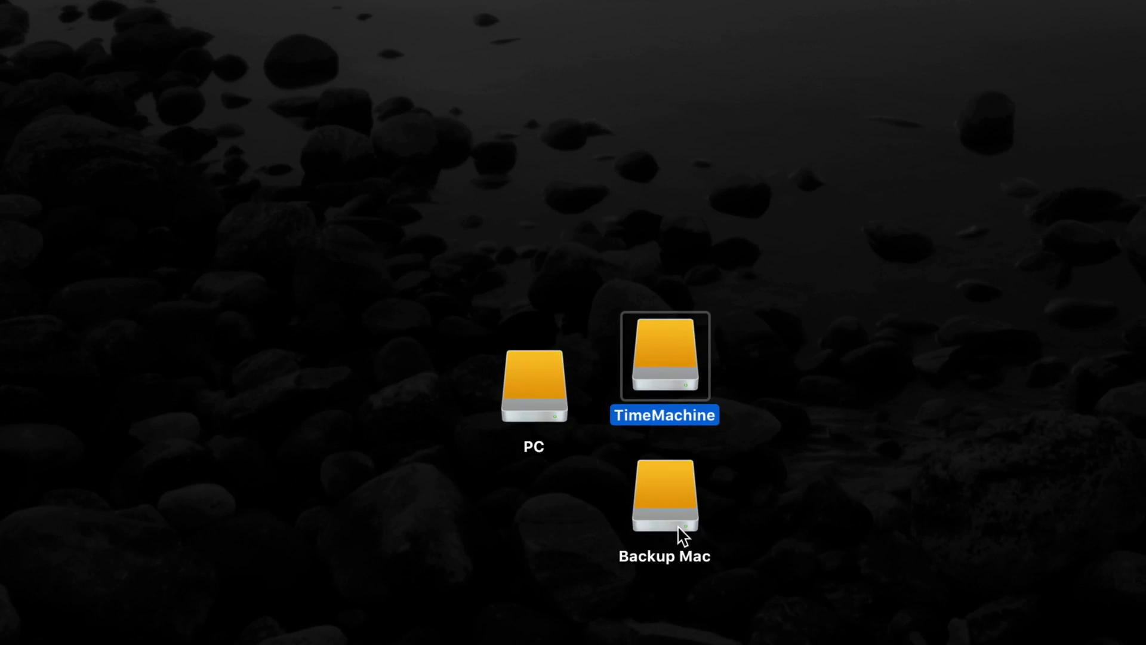
{"action": "left_click", "coordinate": [681, 531]}
{"action": "left_click", "coordinate": [539, 397]}
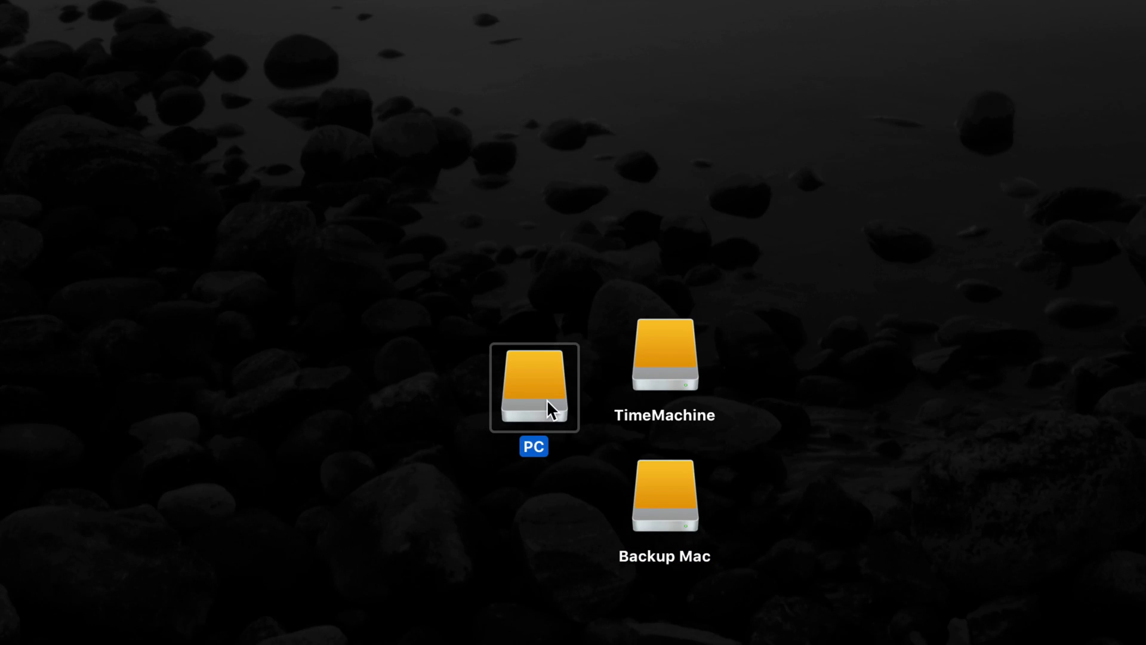
Open the PC drive and copy SOFT HOOD BONNED DRYER.m4v and IMG_8423.m4v from the desktop into it.
{"action": "double_click", "coordinate": [547, 399]}
{"action": "left_click_drag", "start_coordinate": [493, 154], "coordinate": [449, 328]}
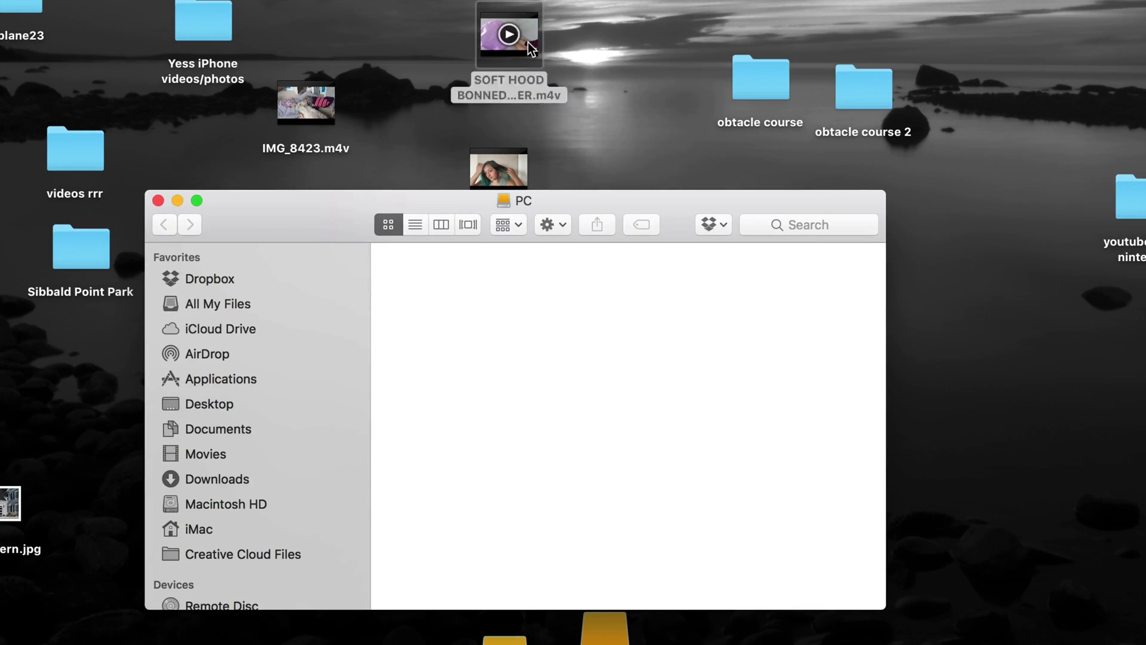
{"action": "left_click", "coordinate": [529, 44]}
{"action": "right_click", "coordinate": [529, 45]}
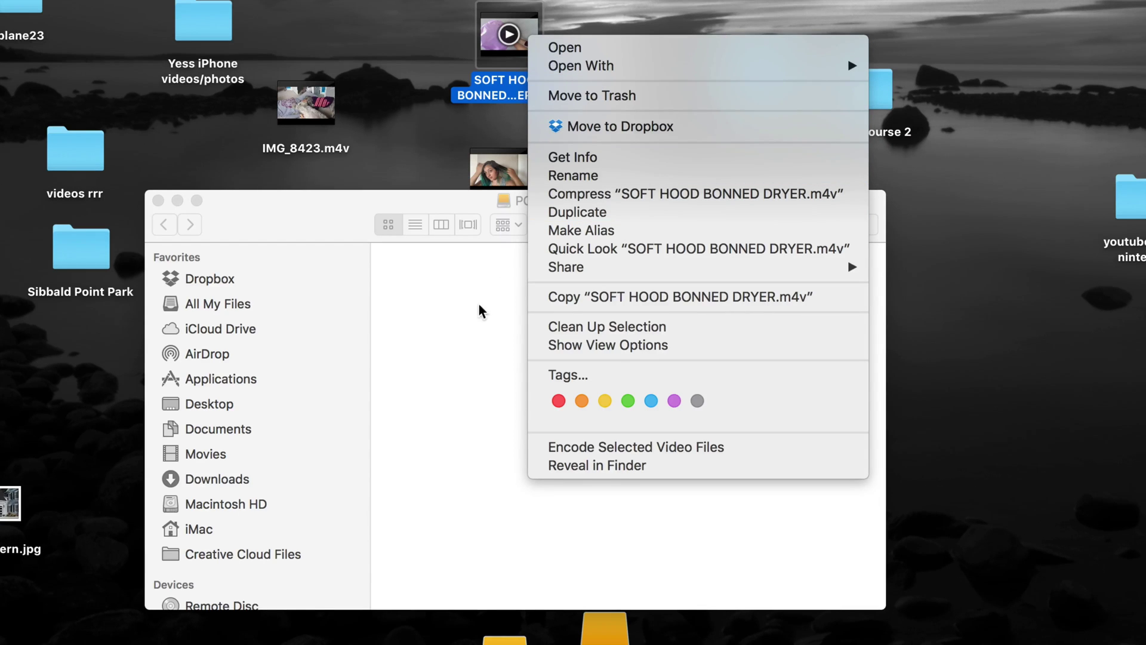
{"action": "left_click", "coordinate": [605, 299]}
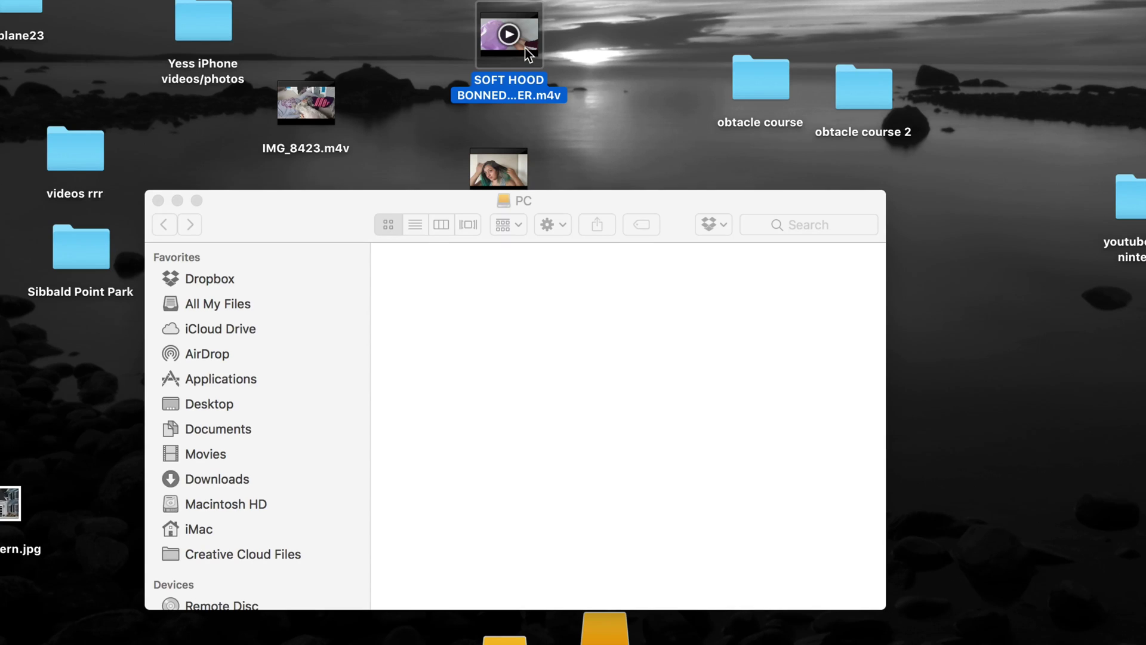
{"action": "left_click", "coordinate": [445, 382]}
{"action": "key", "text": "super+v"}
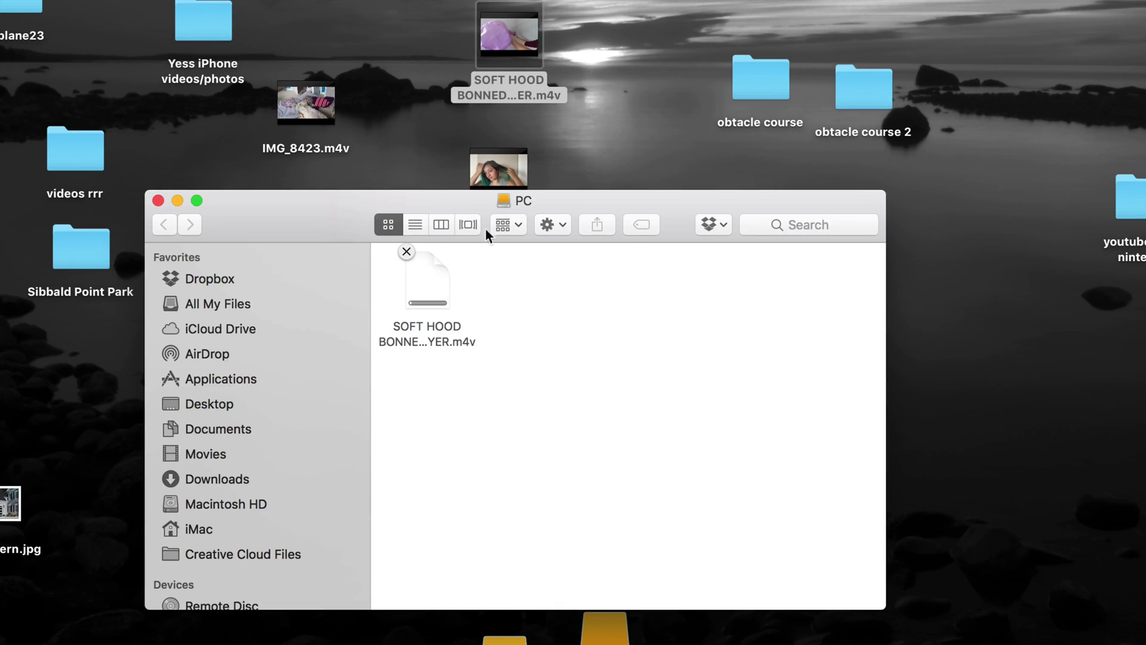
{"action": "left_click_drag", "start_coordinate": [331, 117], "coordinate": [581, 308]}
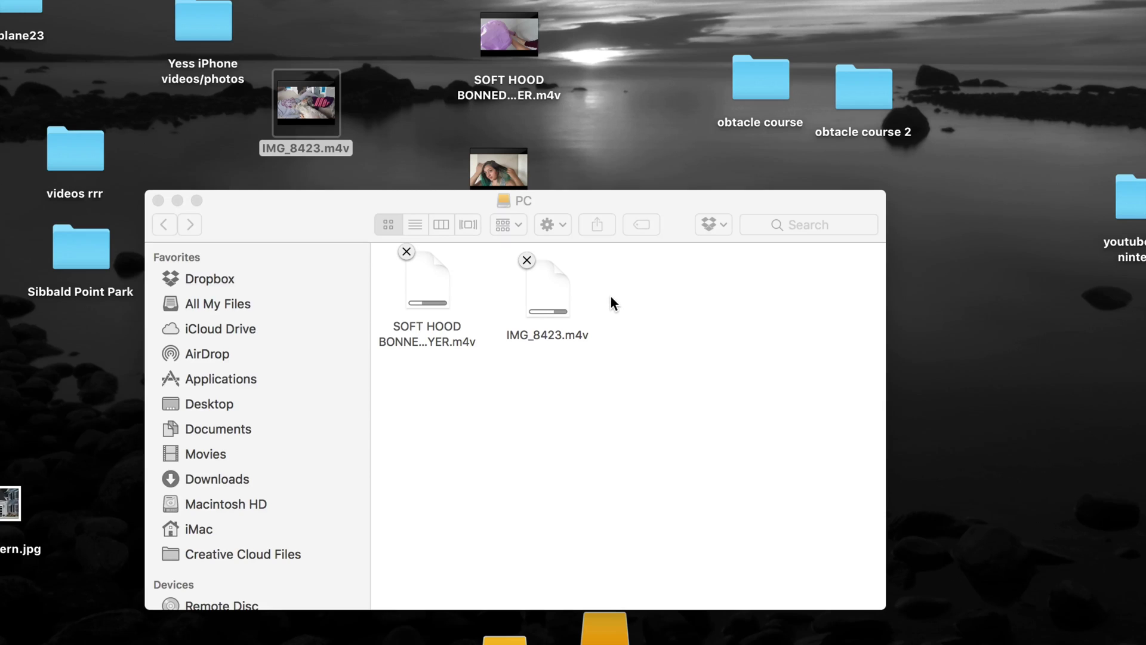
{"action": "left_click", "coordinate": [611, 303]}
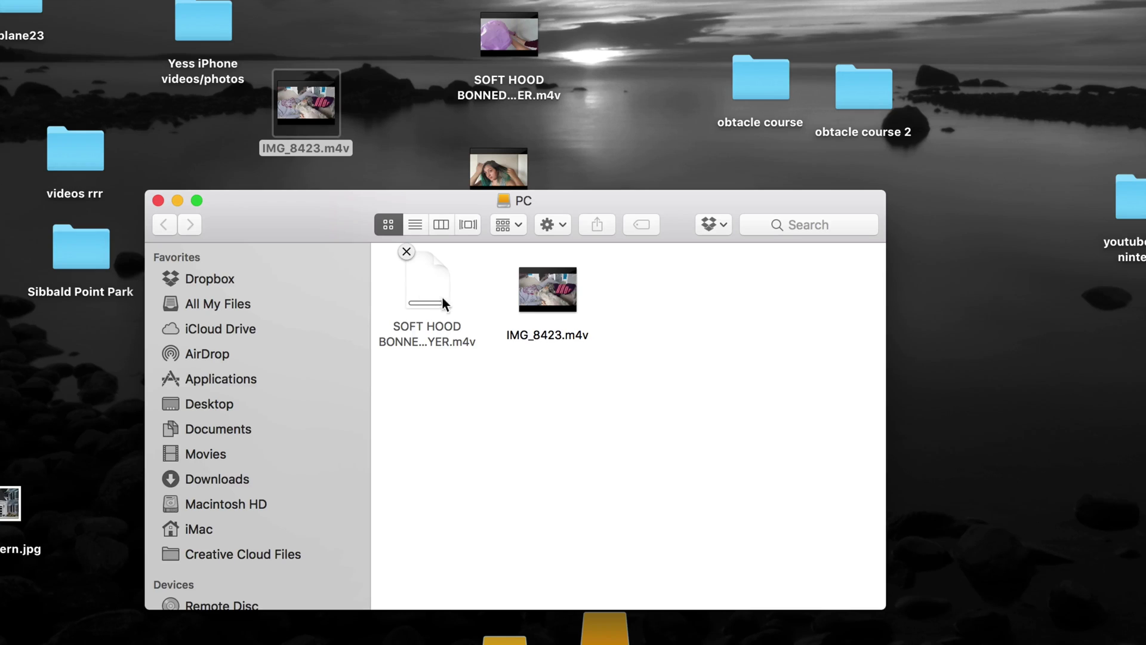
Delete both copied videos from the PC drive and enlarge its window to fill most of the desktop.
{"action": "left_click_drag", "start_coordinate": [621, 328], "coordinate": [407, 310]}
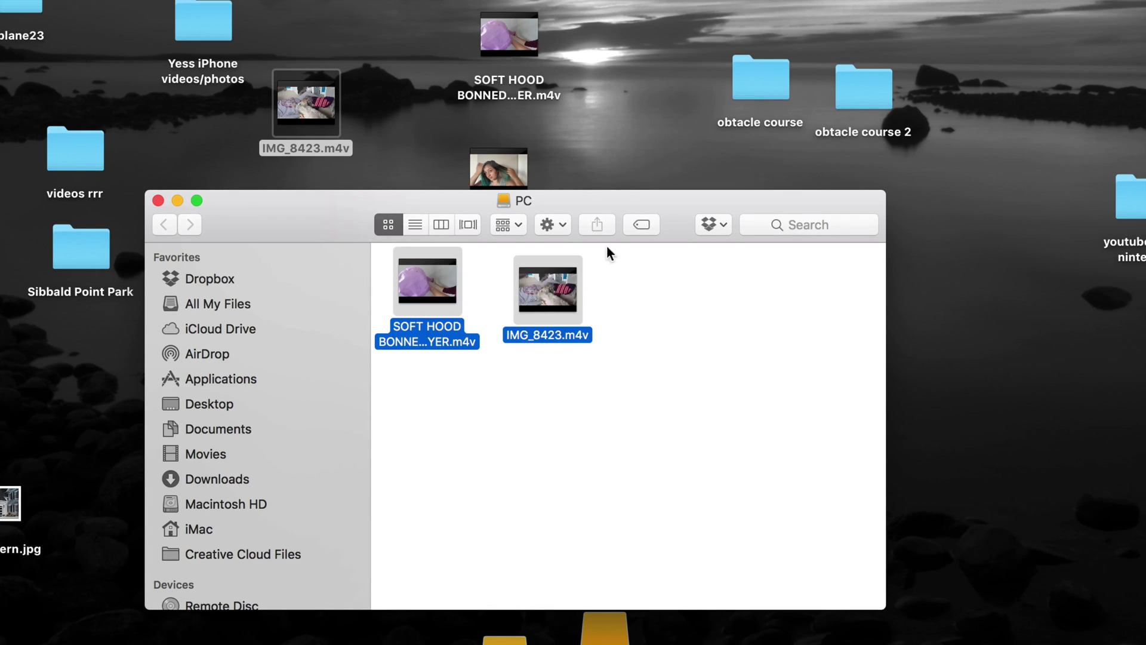
{"action": "key", "text": "super+BackSpace"}
{"action": "left_click_drag", "start_coordinate": [640, 213], "coordinate": [634, 166]}
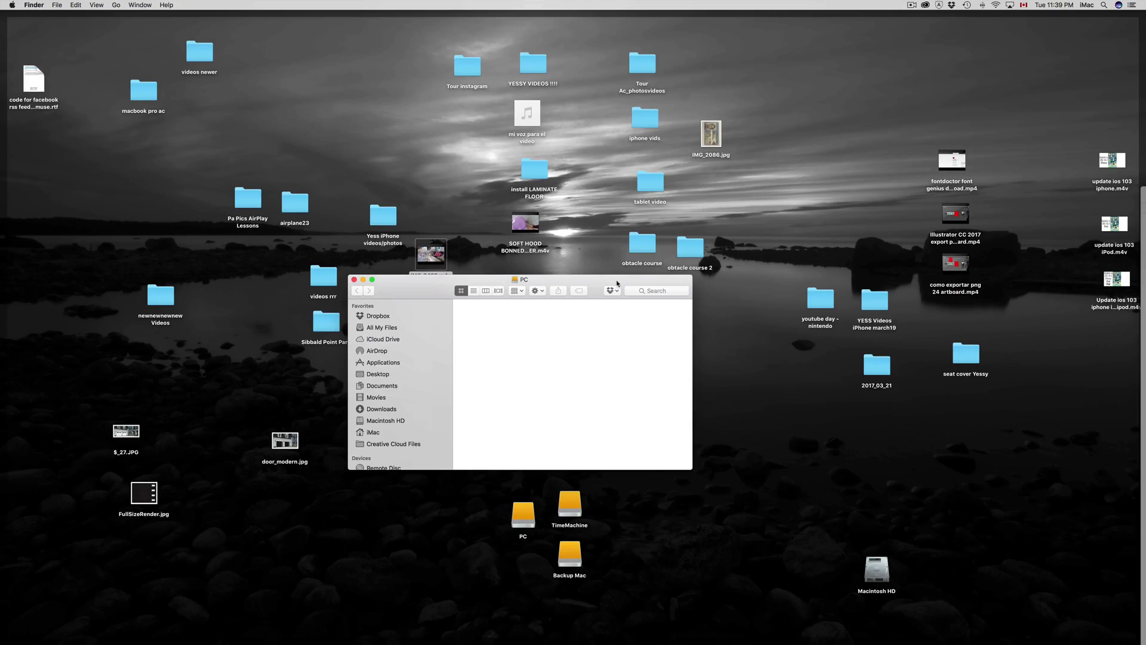
{"action": "left_click_drag", "start_coordinate": [617, 283], "coordinate": [341, 31]}
{"action": "left_click_drag", "start_coordinate": [415, 212], "coordinate": [1011, 584]}
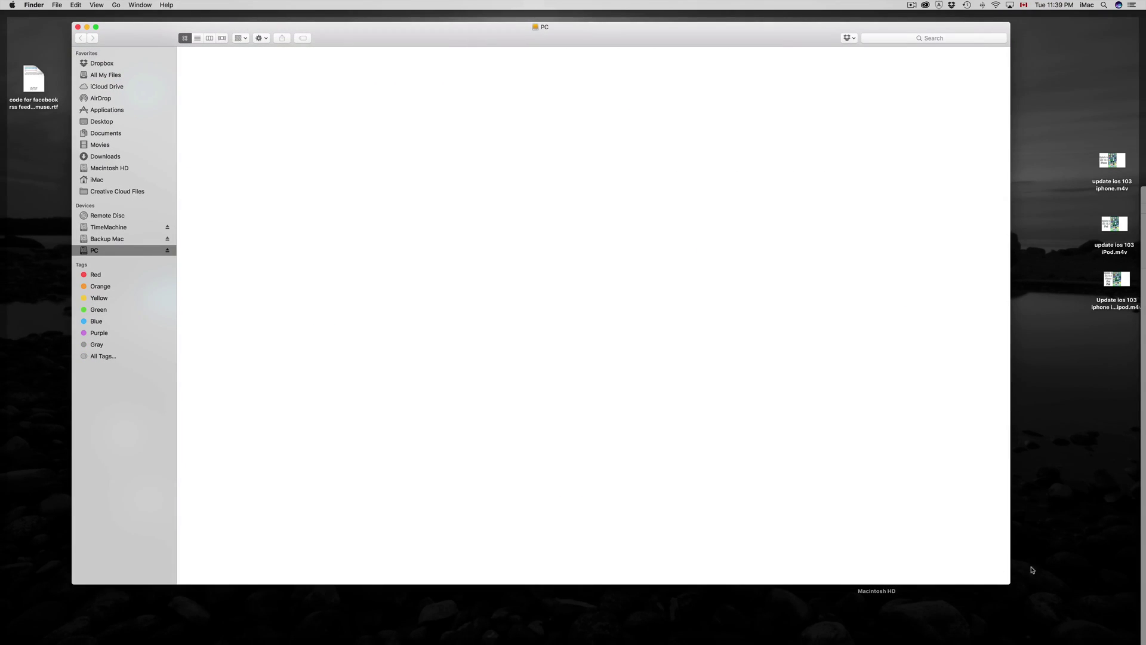
Empty the Trash and close the PC drive window.
{"action": "mouse_move", "coordinate": [1107, 635]}
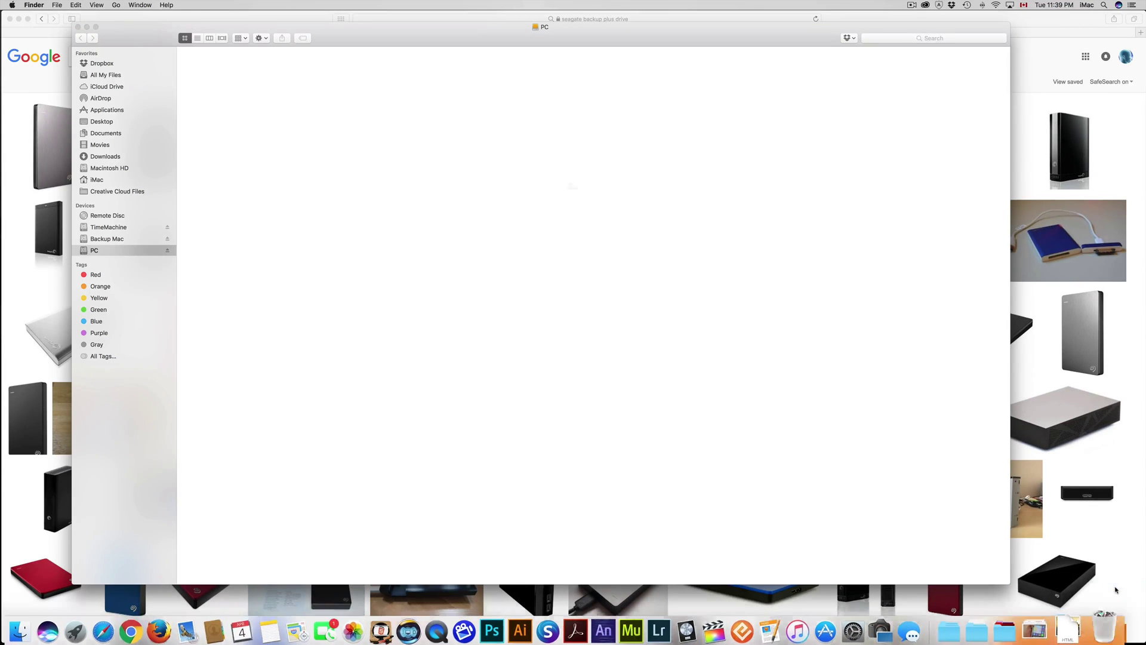
{"action": "left_click", "coordinate": [631, 209]}
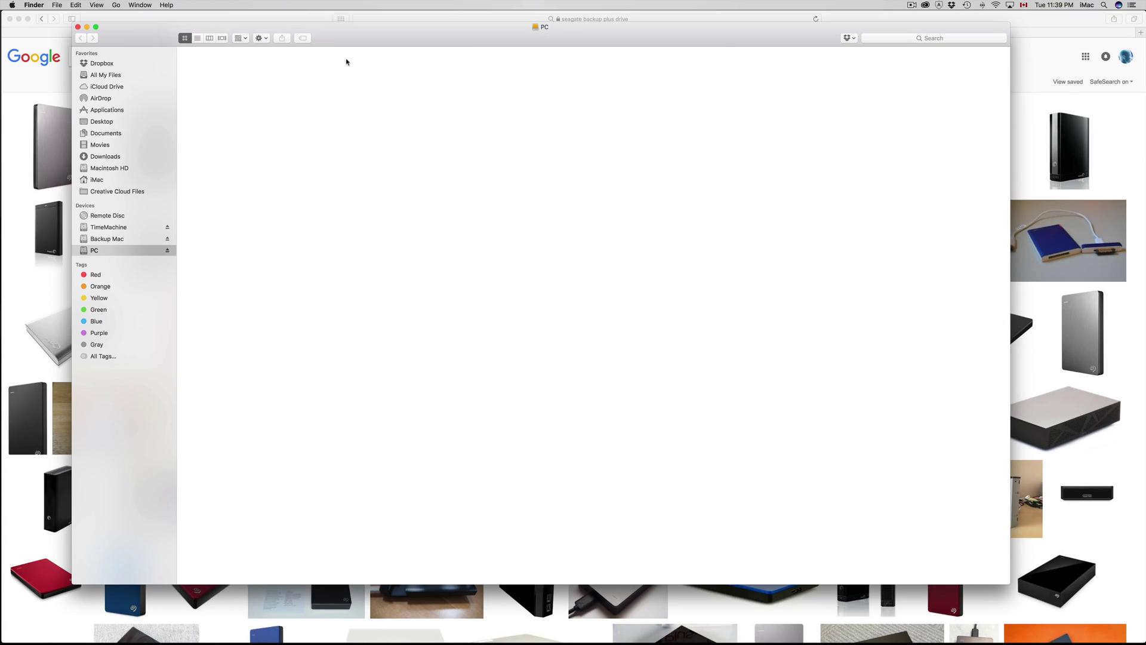
{"action": "left_click", "coordinate": [78, 27]}
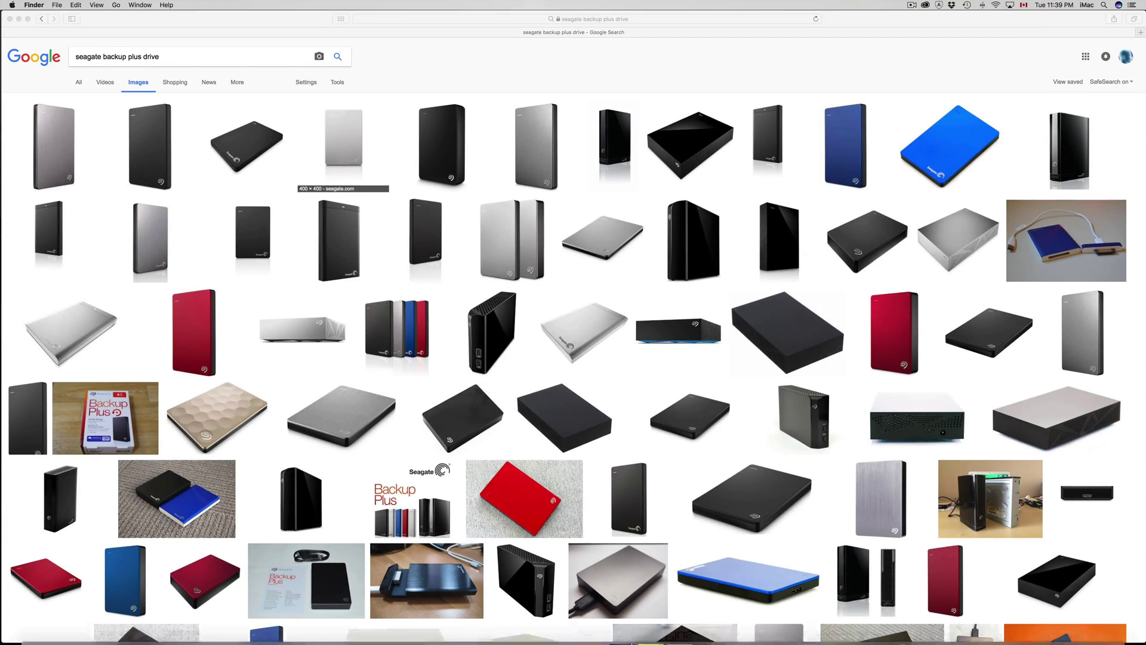
Open the Time Machine settings in System Preferences and look through the list of backup disks.
{"action": "mouse_move", "coordinate": [621, 633]}
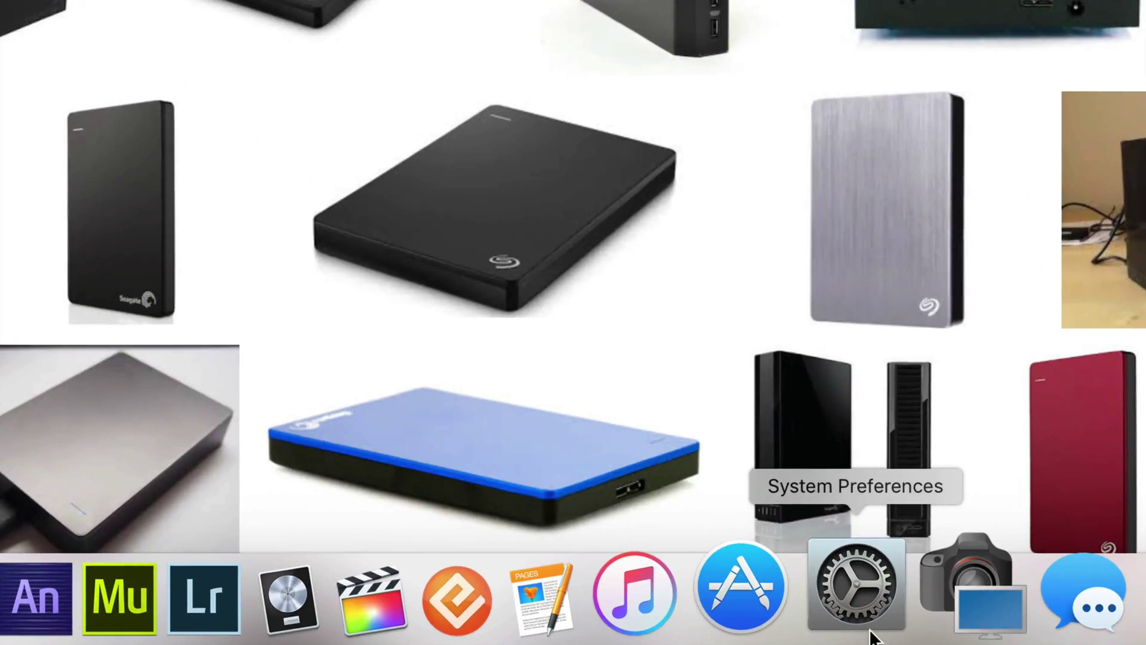
{"action": "left_click", "coordinate": [870, 630]}
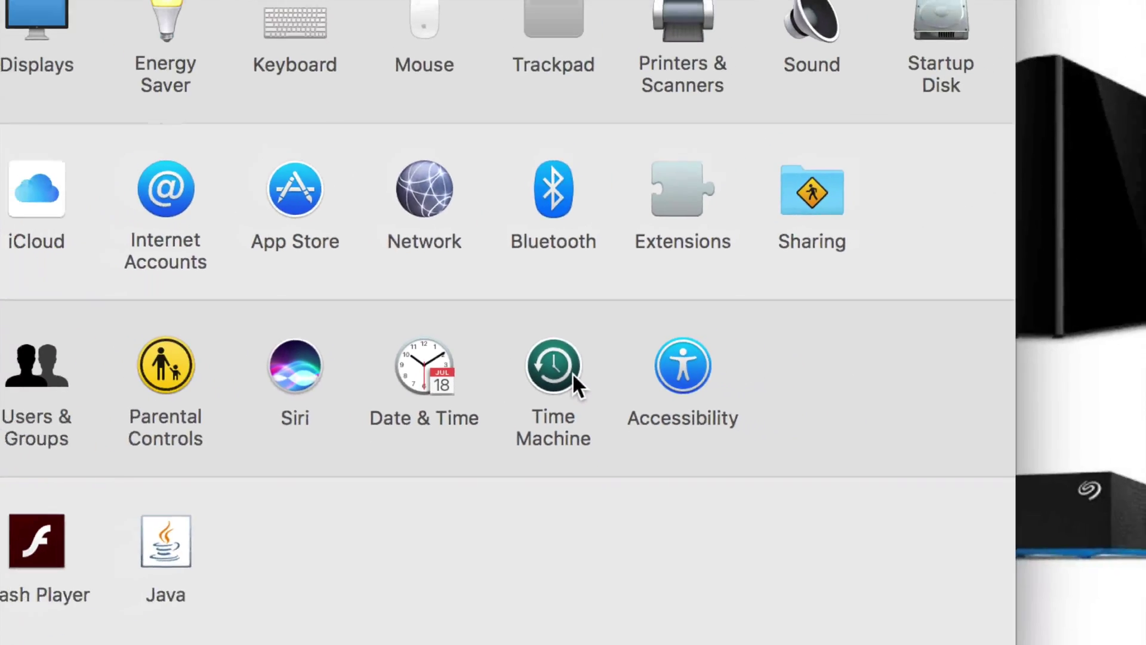
{"action": "left_click", "coordinate": [561, 368]}
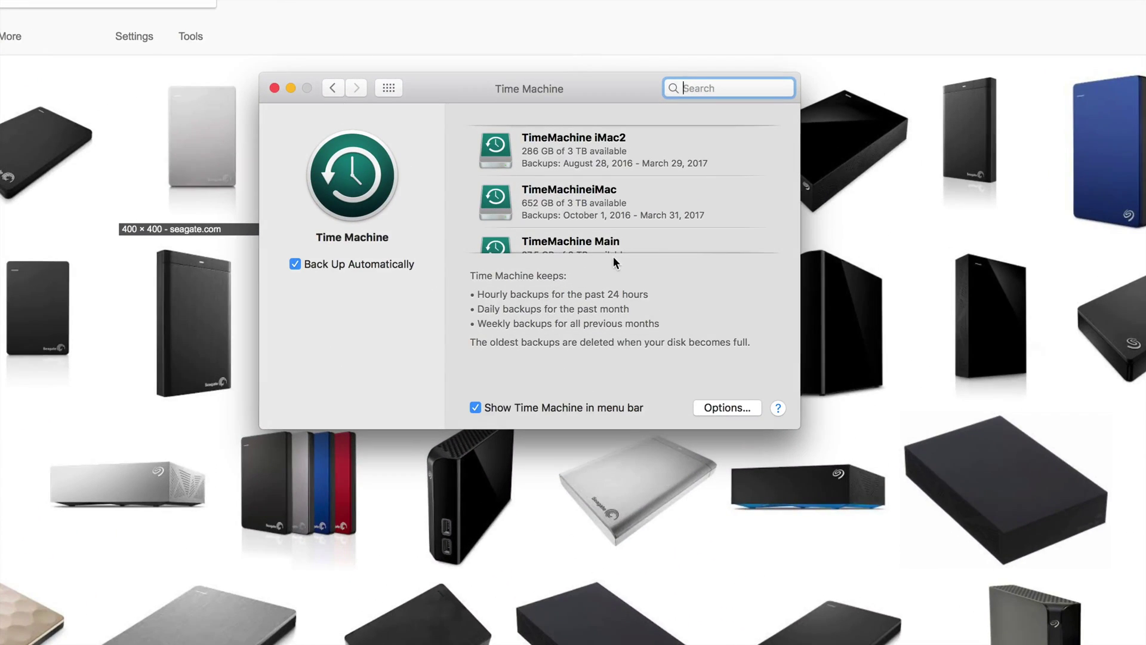
{"action": "scroll", "coordinate": [619, 199], "scroll_direction": "down", "scroll_amount": 3}
{"action": "scroll", "coordinate": [618, 198], "scroll_direction": "up", "scroll_amount": 3}
{"action": "scroll", "coordinate": [618, 199], "scroll_direction": "down", "scroll_amount": 3}
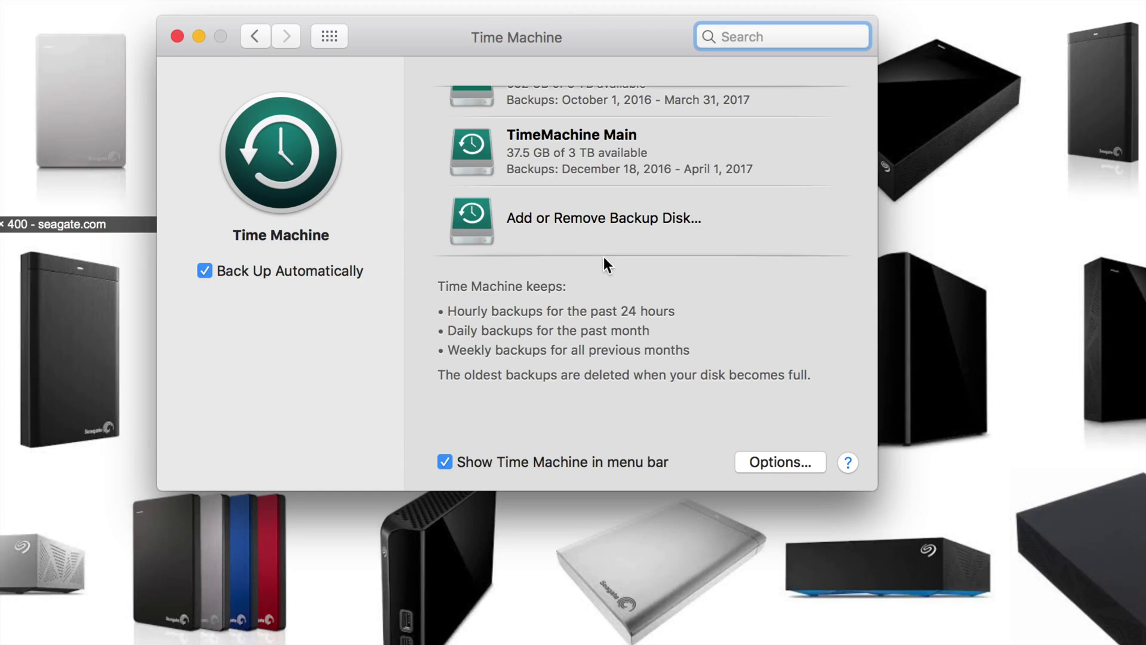
Open the backup disk selection, choose TimeMachine among the available disks, and cancel without using it.
{"action": "left_click", "coordinate": [569, 219]}
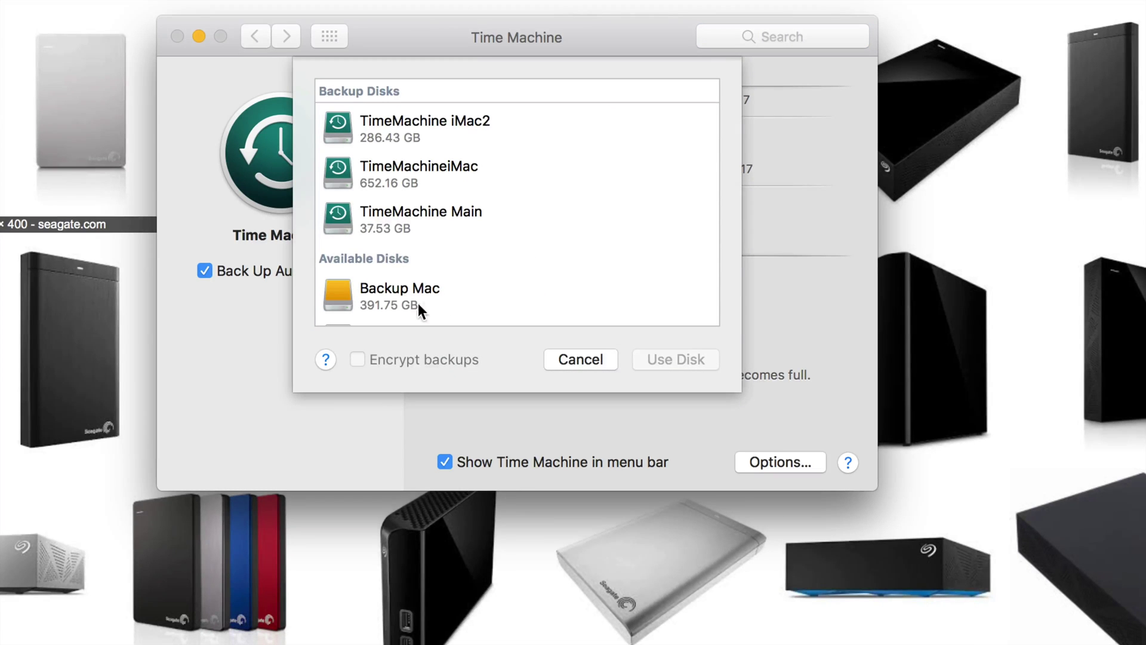
{"action": "scroll", "coordinate": [424, 301], "scroll_direction": "down", "scroll_amount": 5}
{"action": "scroll", "coordinate": [402, 227], "scroll_direction": "up", "scroll_amount": 3}
{"action": "scroll", "coordinate": [403, 227], "scroll_direction": "down", "scroll_amount": 3}
{"action": "scroll", "coordinate": [402, 227], "scroll_direction": "down", "scroll_amount": 1}
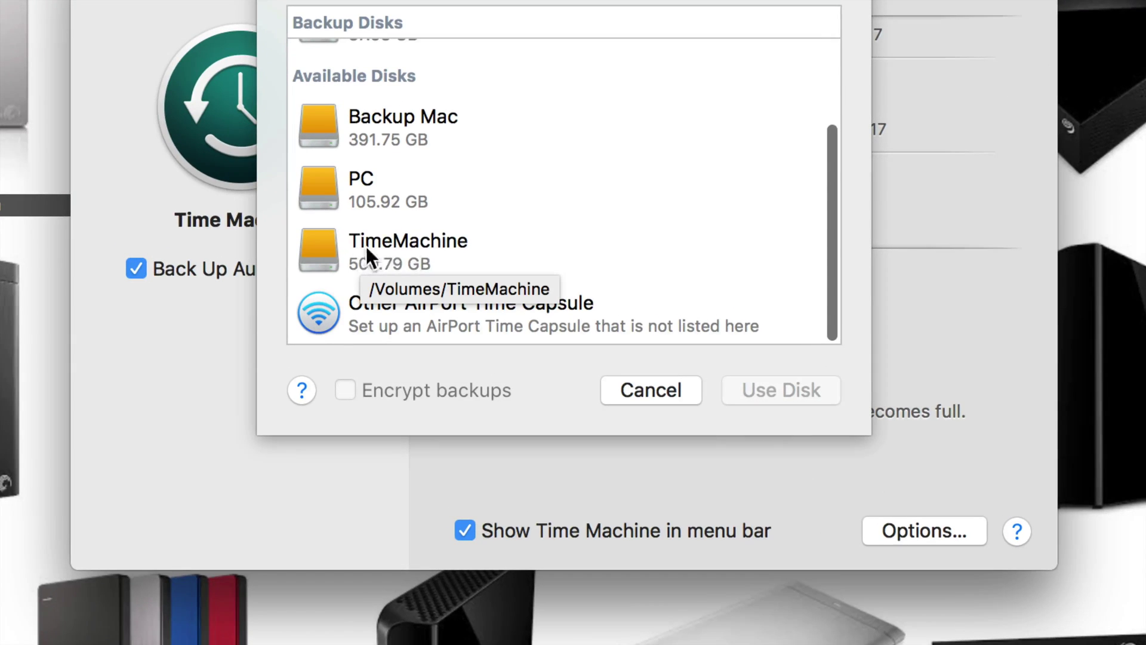
{"action": "left_click", "coordinate": [391, 241]}
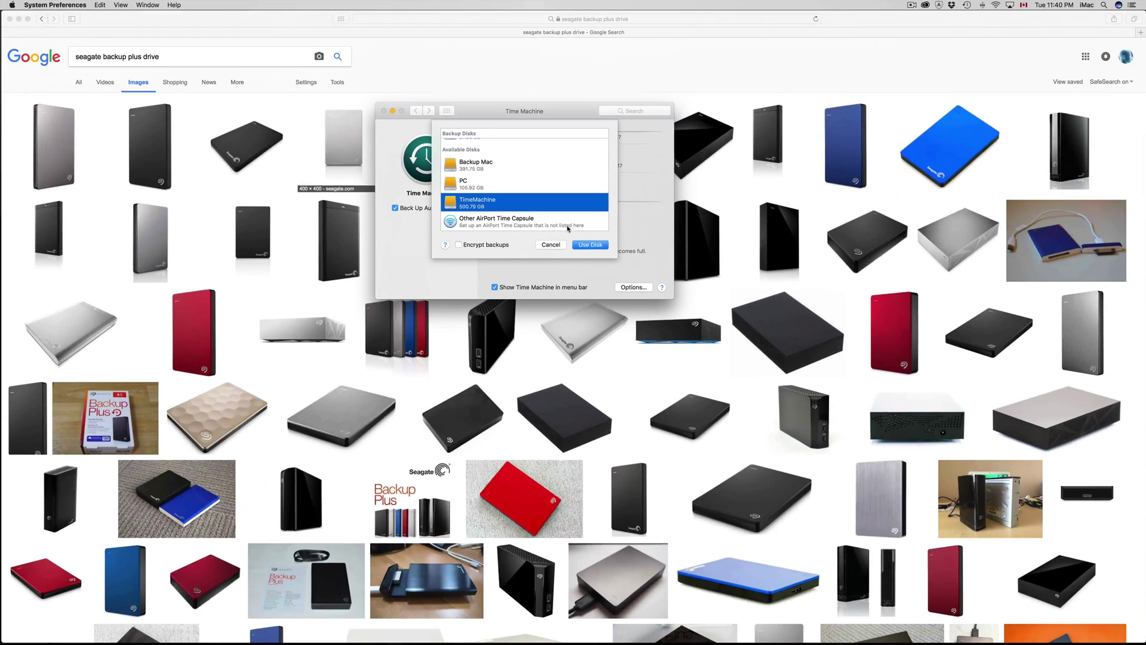
{"action": "left_click", "coordinate": [554, 244]}
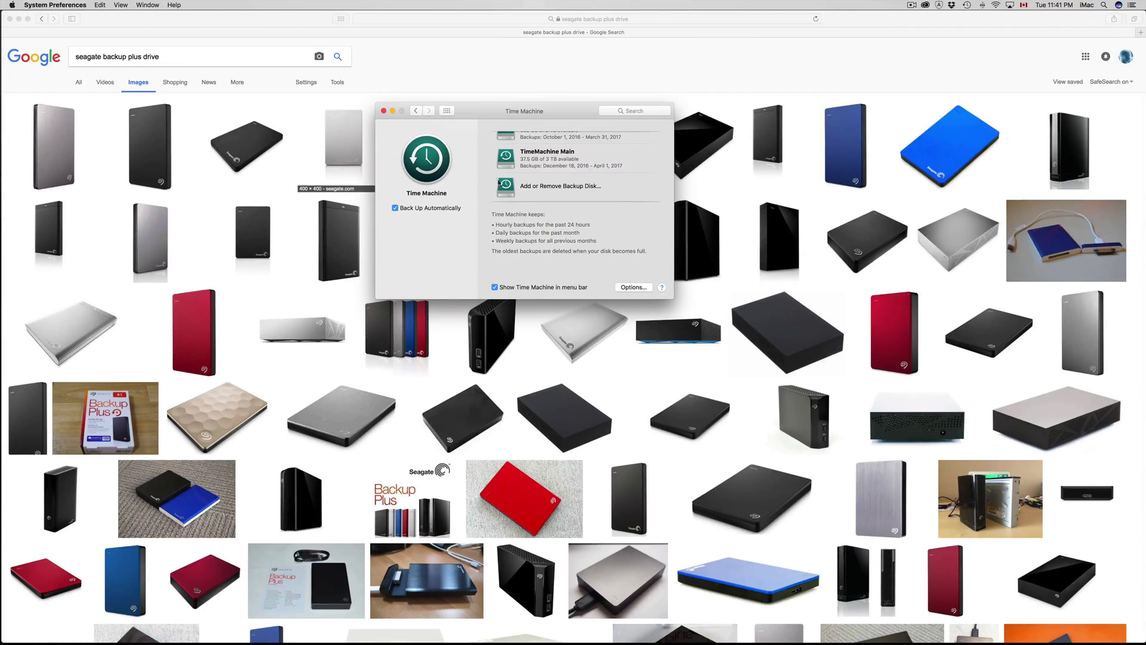
Close the Time Machine preferences and check the latest backup and commands offered by the Time Machine status menu.
{"action": "left_click", "coordinate": [383, 111]}
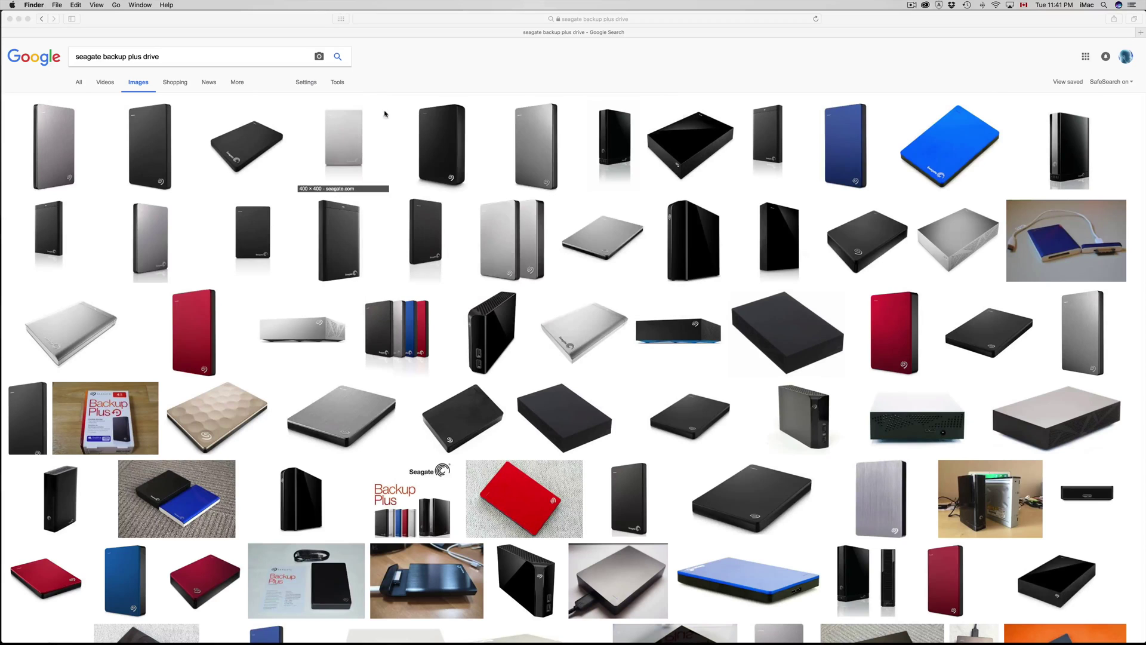
{"action": "left_click", "coordinate": [968, 6]}
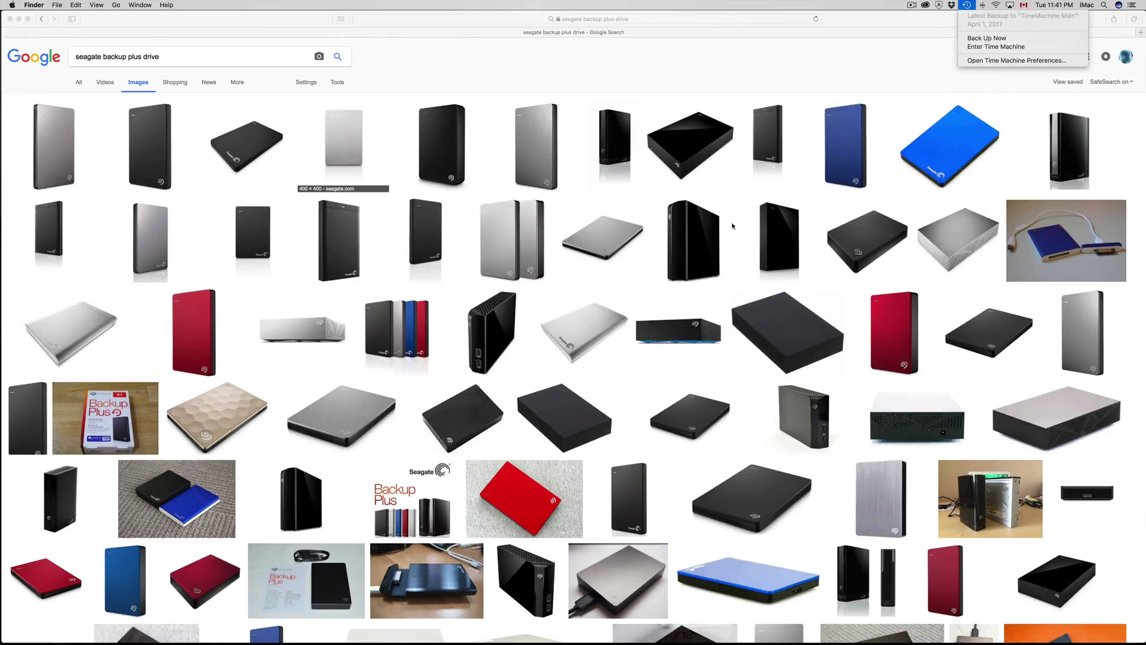
{"action": "left_click", "coordinate": [664, 55]}
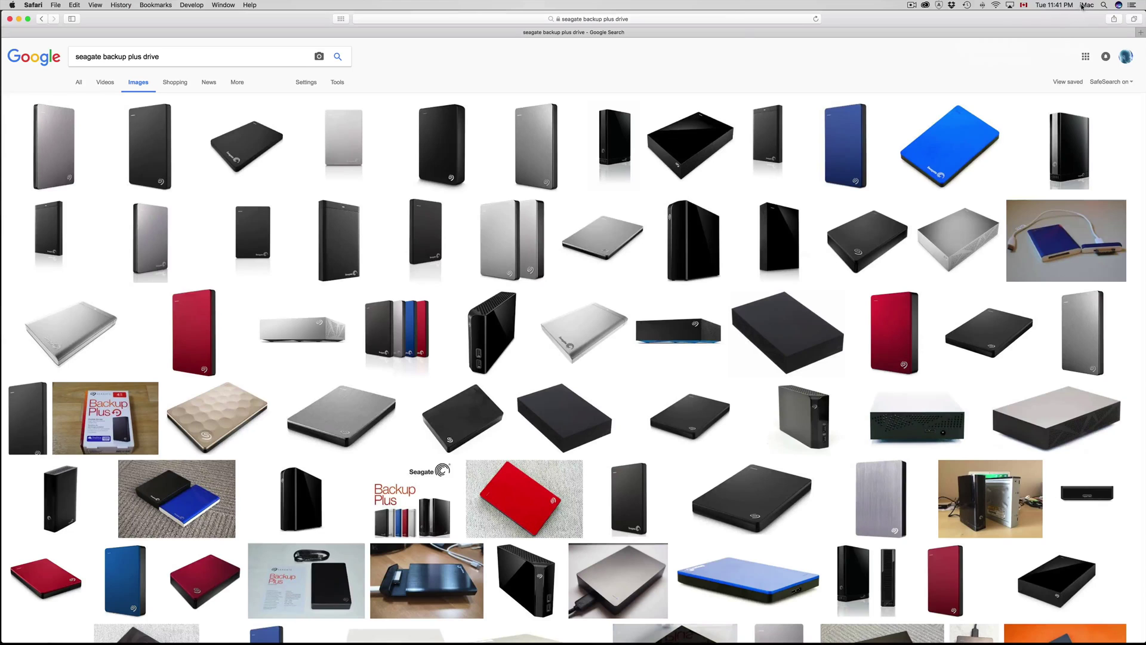
Search the Mac for "disk", launch Disk Utility and move its window slightly lower on the screen.
{"action": "left_click", "coordinate": [1104, 5]}
{"action": "type", "text": "disk"}
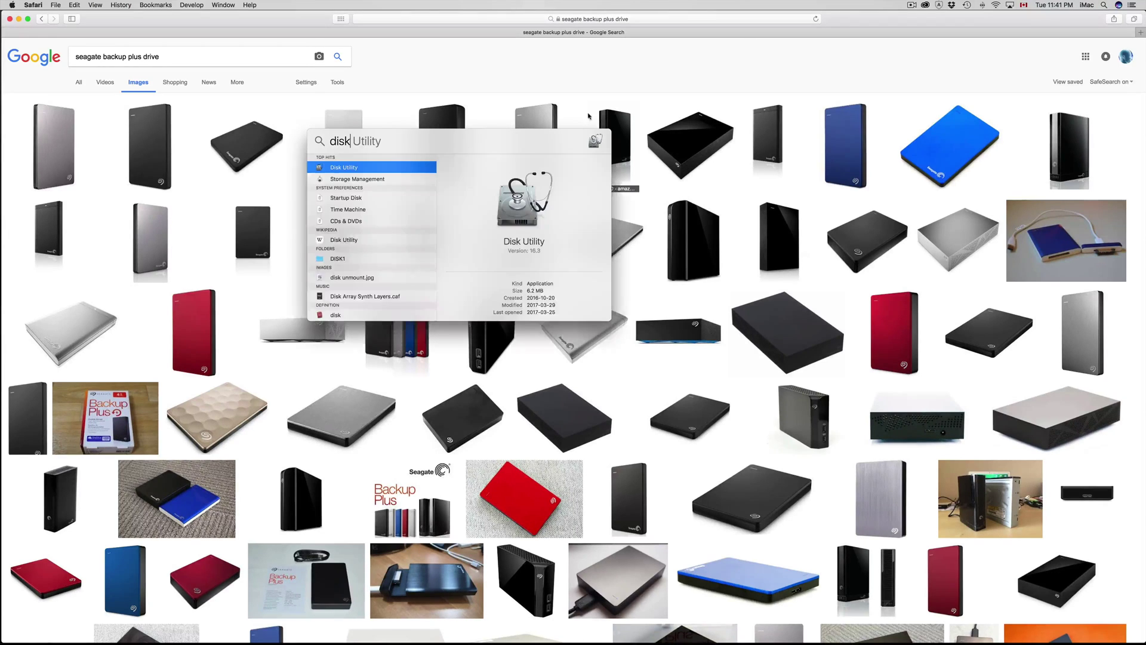
{"action": "left_click", "coordinate": [342, 171]}
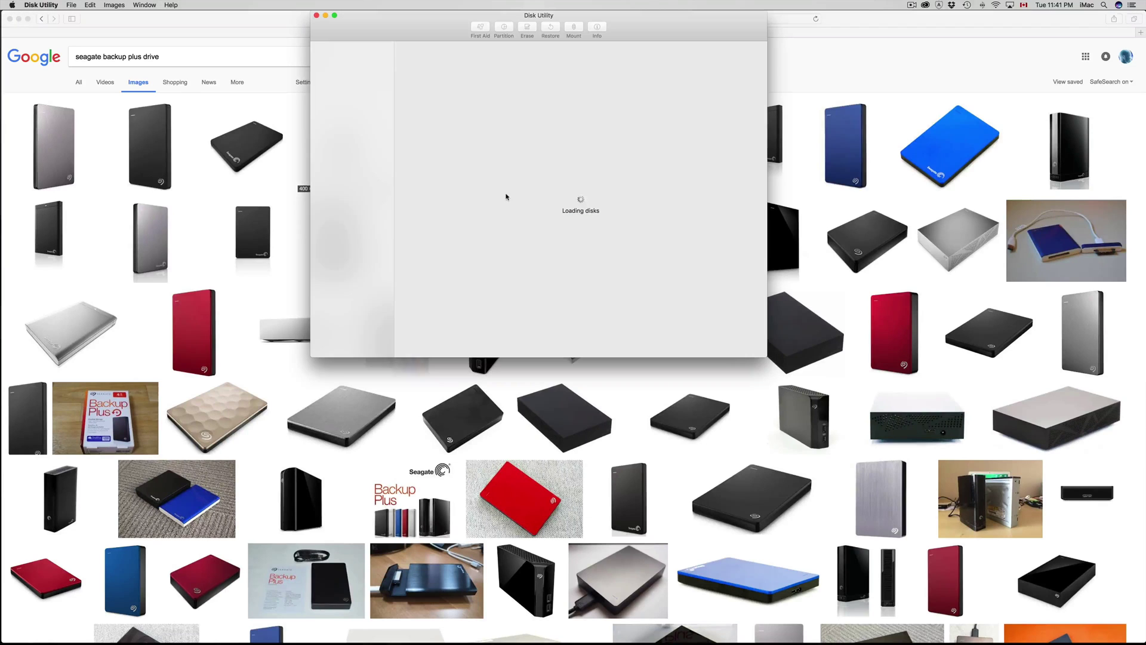
{"action": "left_click_drag", "start_coordinate": [641, 23], "coordinate": [640, 79]}
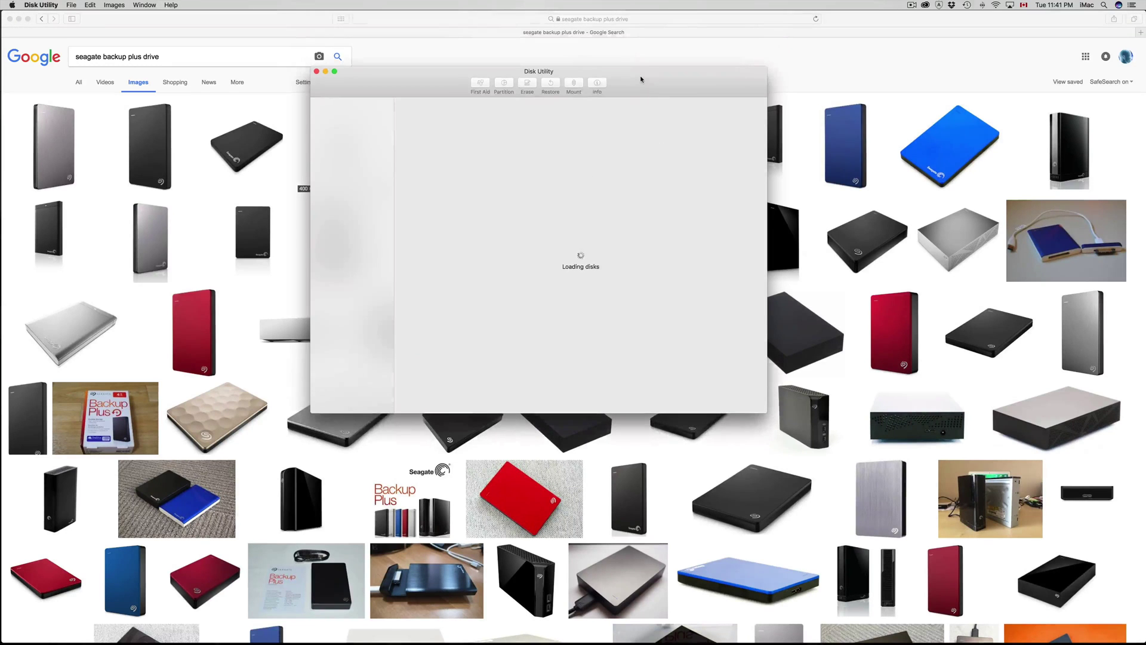